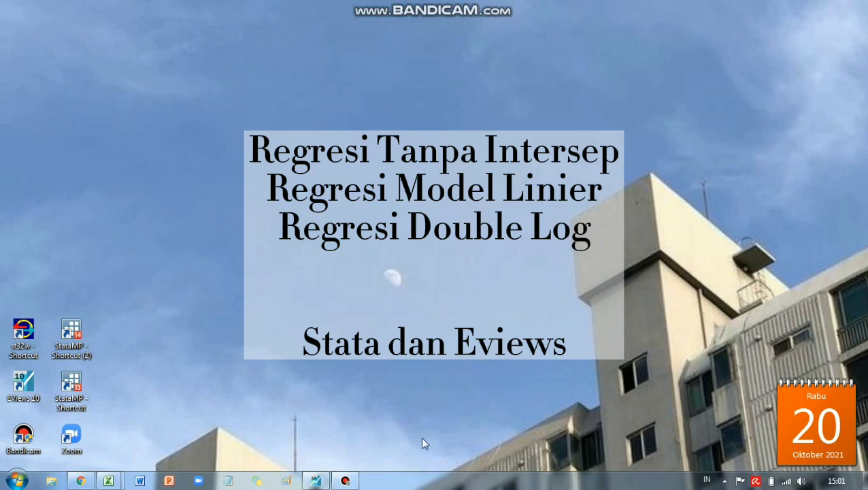
- Switch to EViews and start creating a new workfile
click(323, 481)
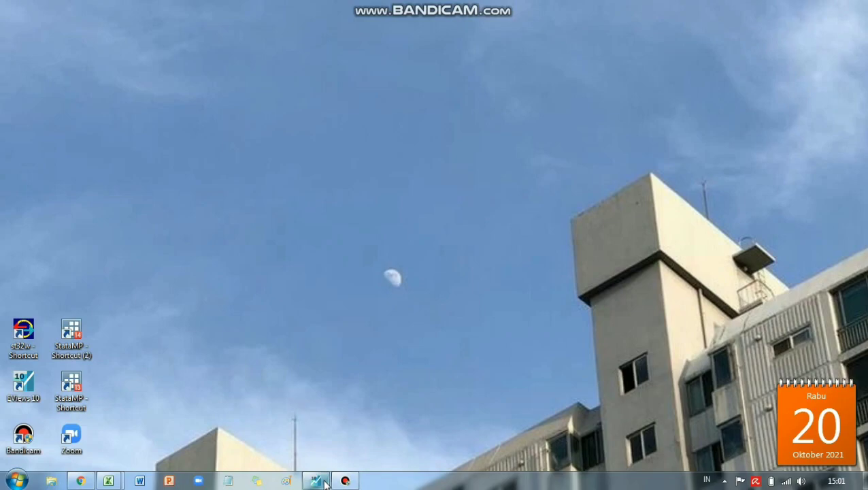
click(322, 482)
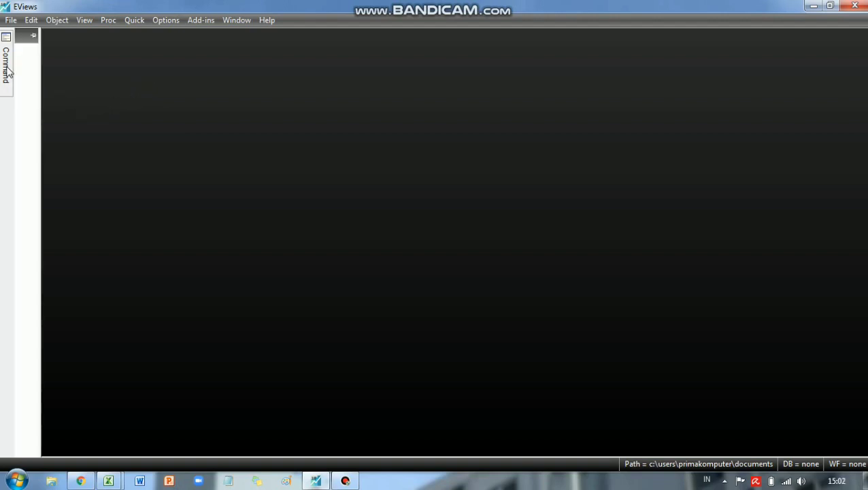
click(11, 20)
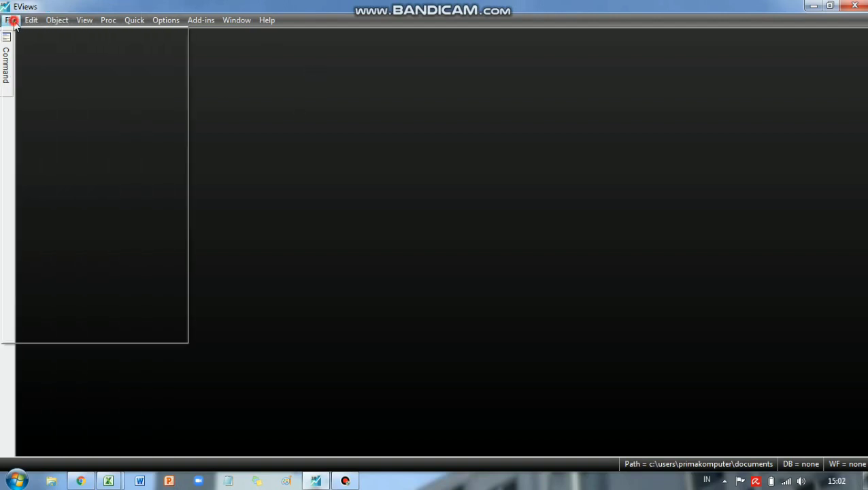
mouse_move(27, 36)
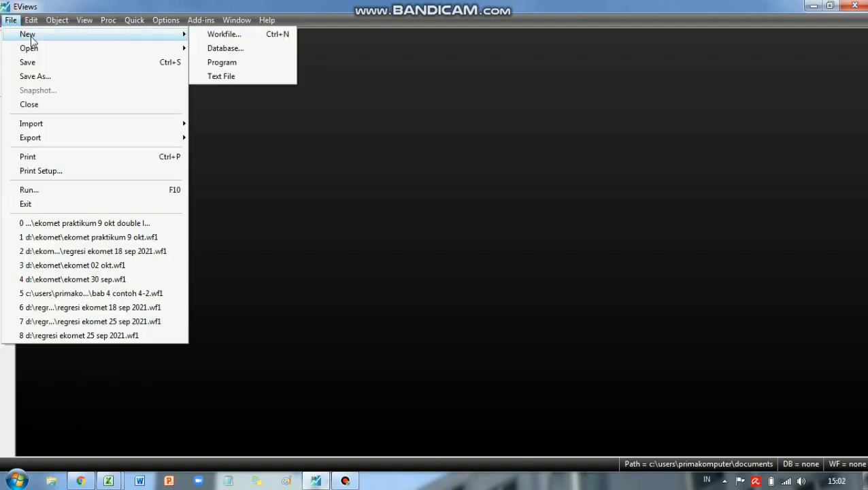
click(245, 35)
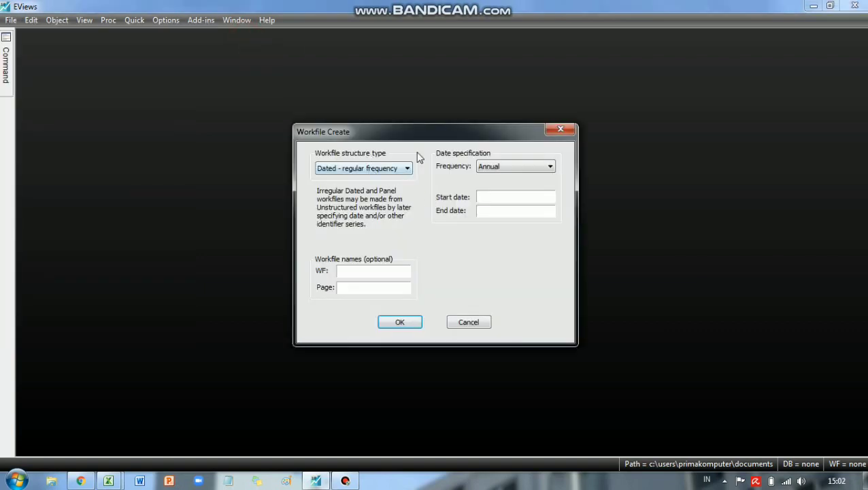
- Set the workfile structure type to Dated - regular frequency and the frequency to Monthly
click(355, 169)
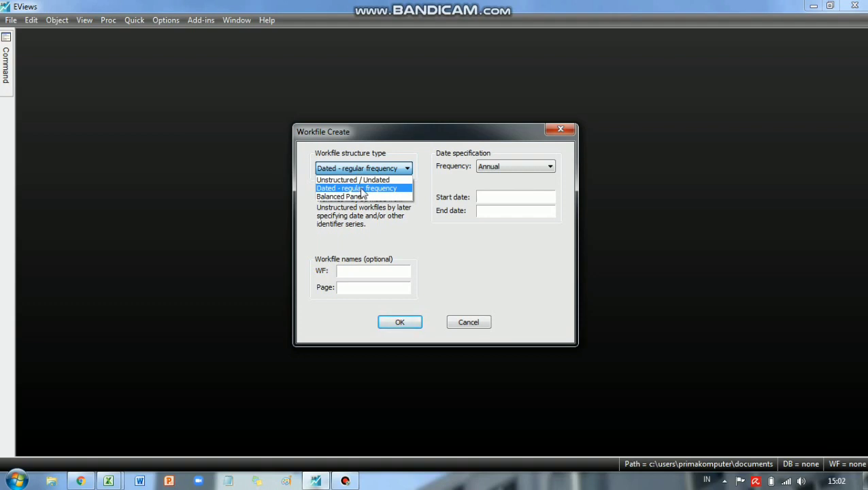
click(363, 189)
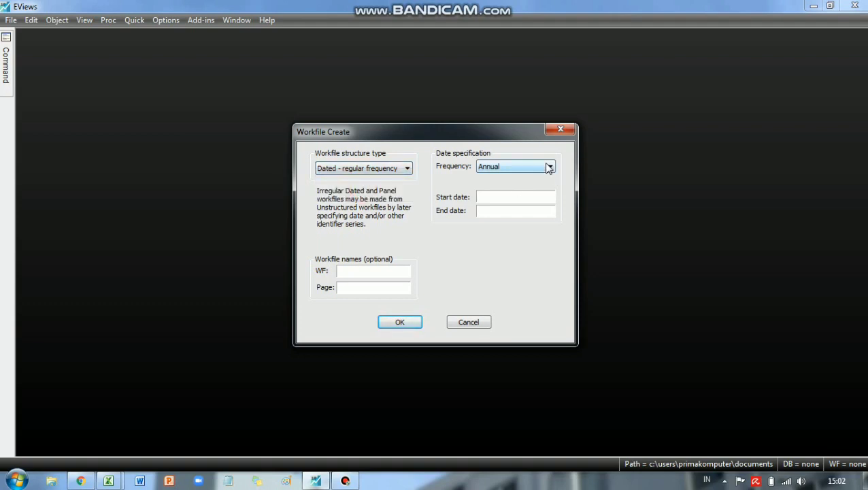
click(489, 168)
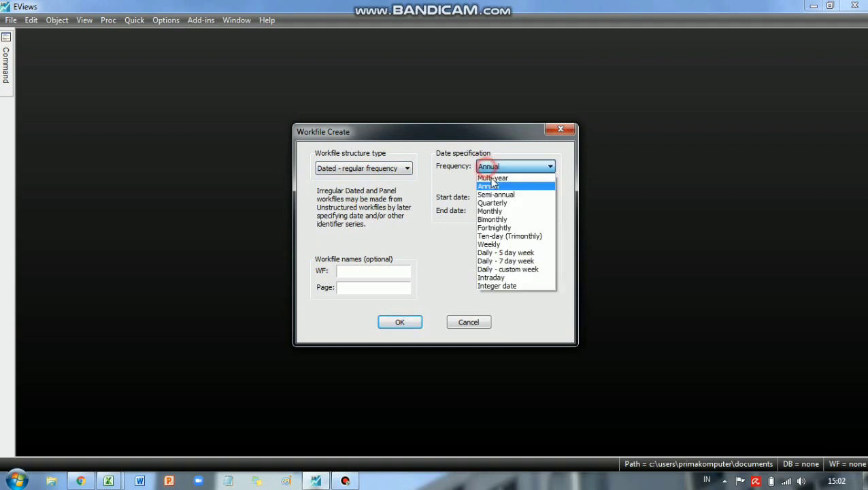
click(495, 212)
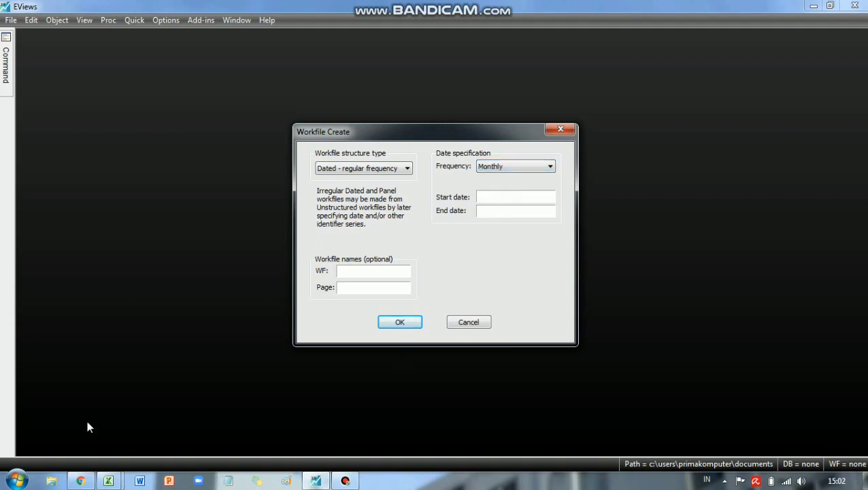
- Set the start date to 1980 and the end date to 1999, and create the workfile
click(482, 197)
click(494, 211)
text(1999)
click(497, 197)
click(400, 322)
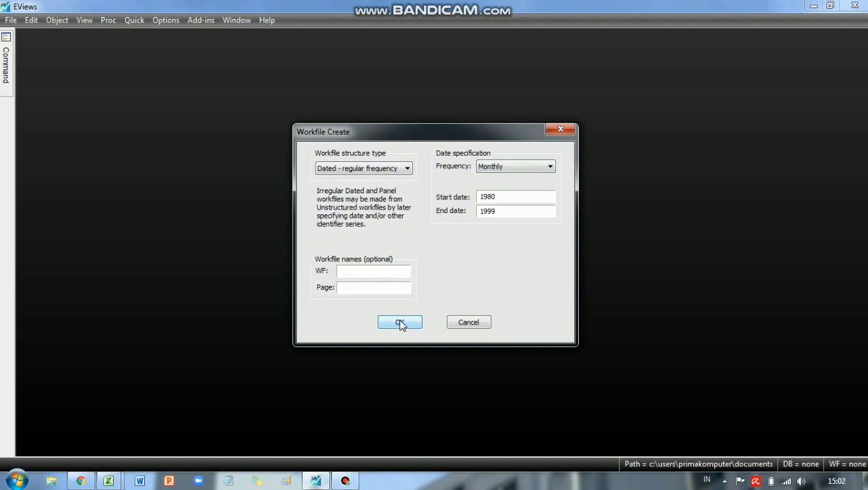
click(400, 321)
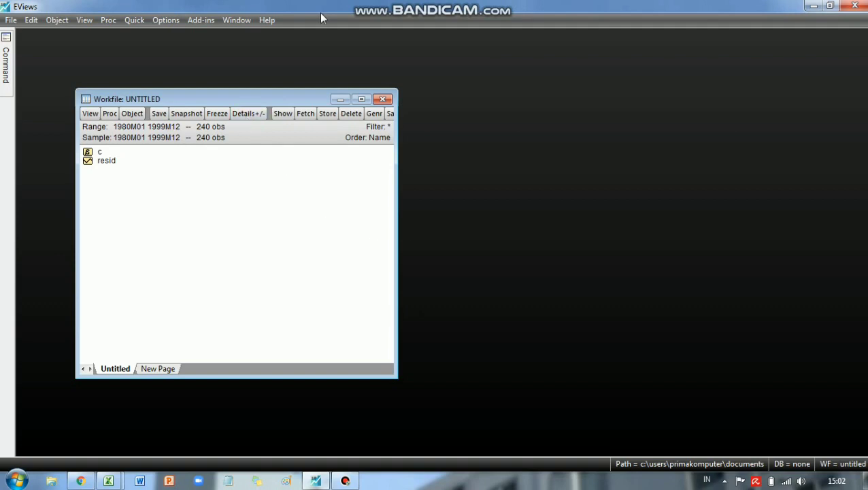
- Open an empty group beside the workfile window and select the first cell of its series-name row
click(134, 22)
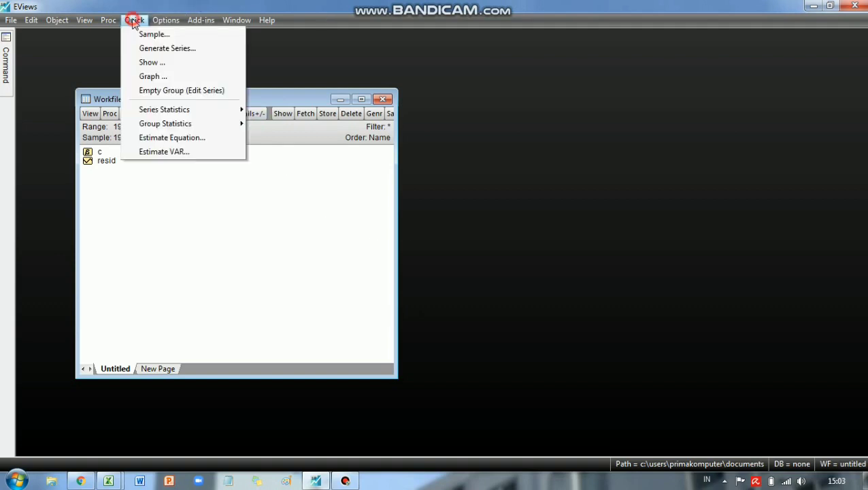
click(157, 93)
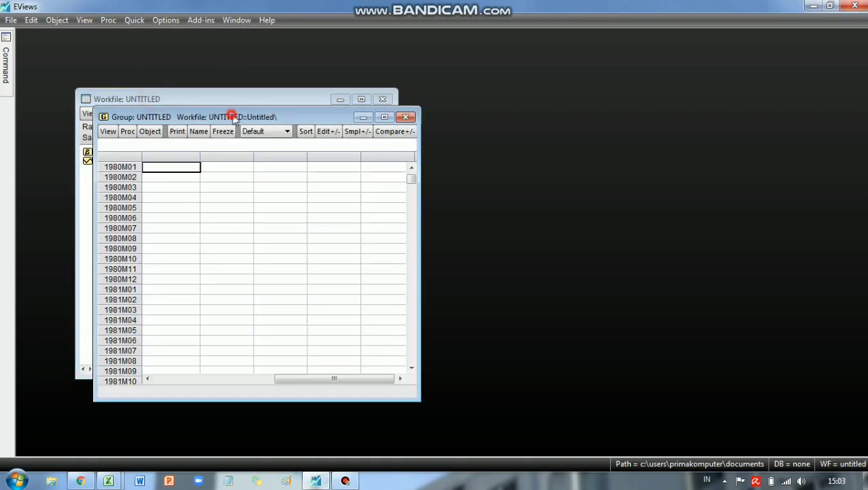
drag(229, 111, 543, 97)
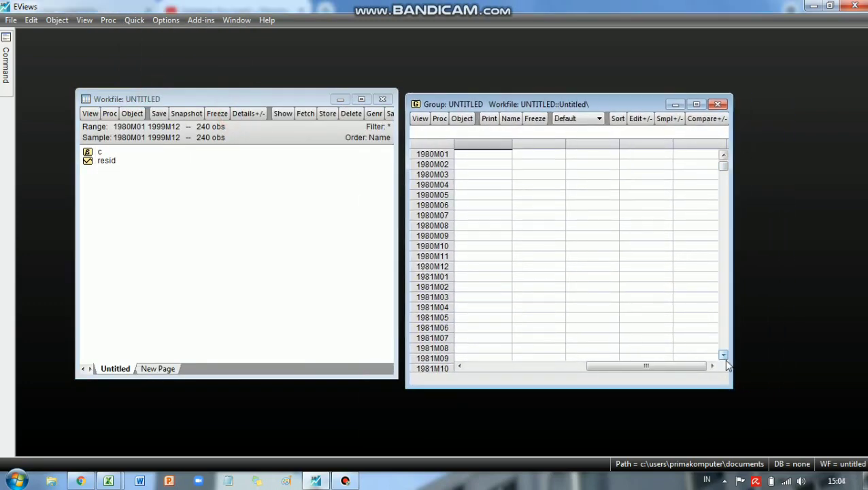
click(724, 155)
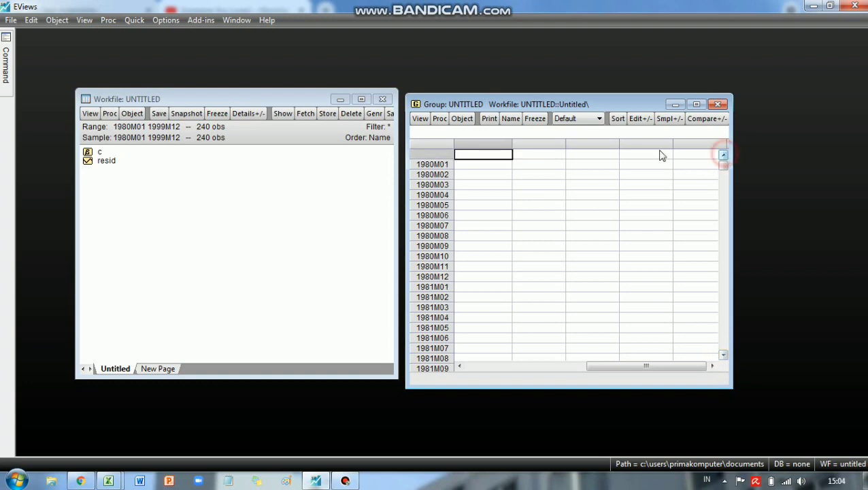
click(462, 155)
- Switch to the Table 6_1 workbook in Excel and copy the whole Y and X data table including its headers
click(120, 482)
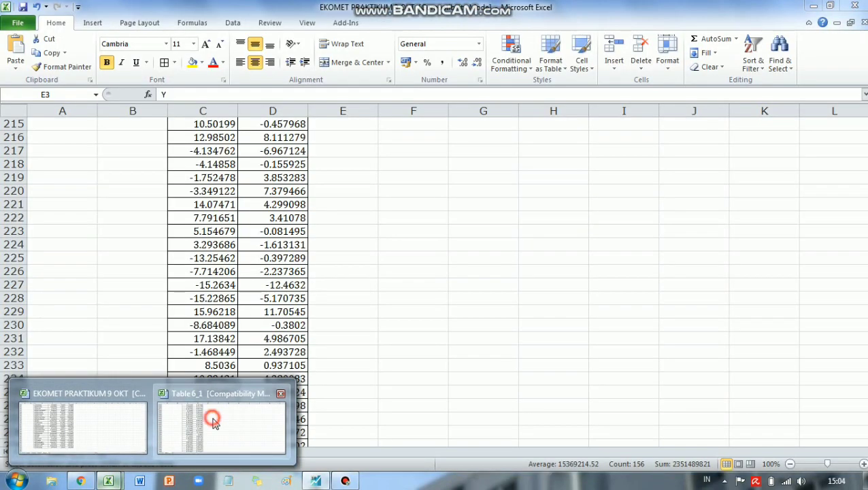
click(208, 421)
scroll(199, 405, up, 12)
scroll(174, 248, up, 13)
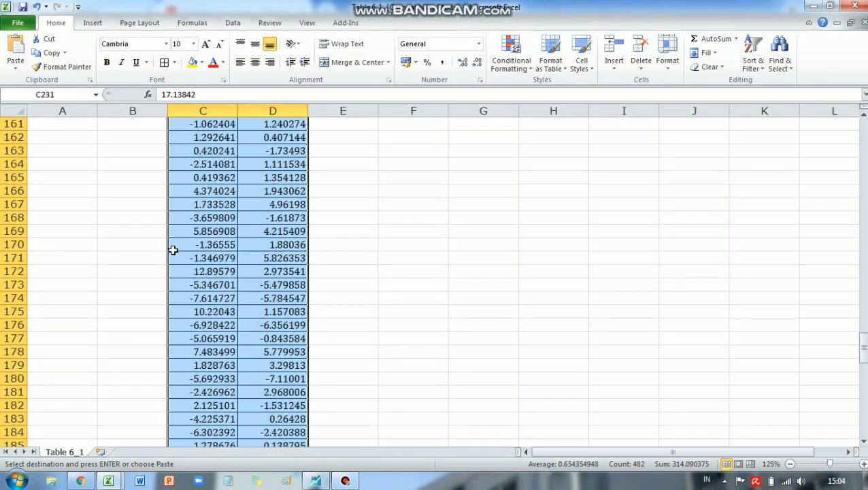
click(227, 230)
scroll(227, 232, up, 6)
scroll(227, 231, up, 20)
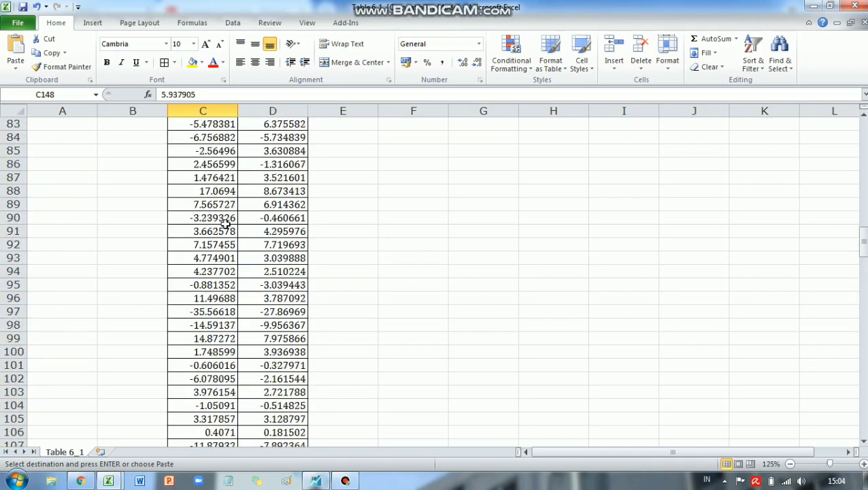
scroll(233, 204, up, 3)
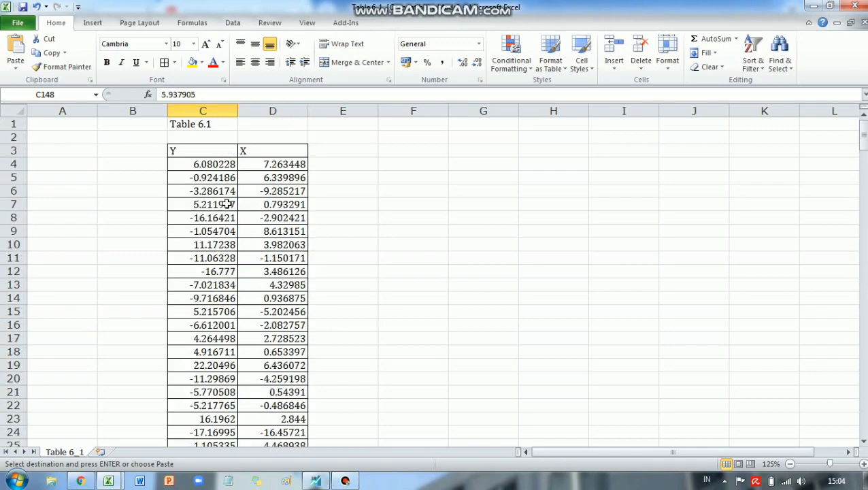
drag(206, 151, 239, 427)
click(191, 150)
click(225, 190)
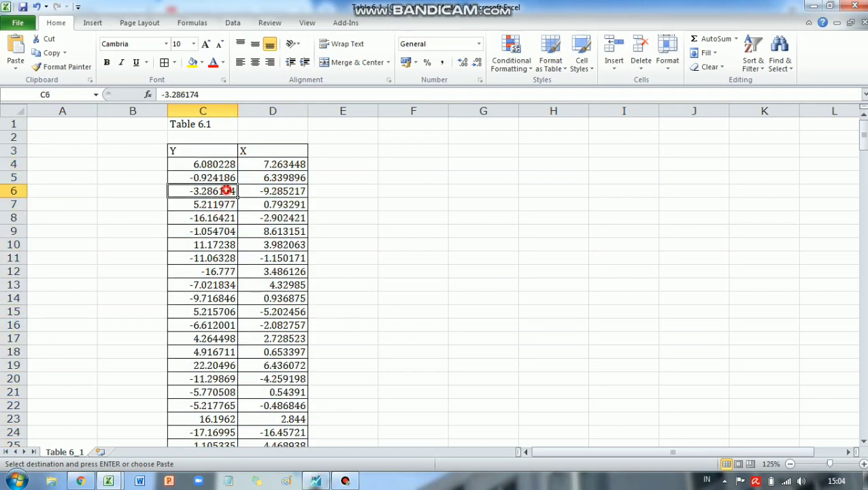
key(ctrl+a)
key(ctrl+c)
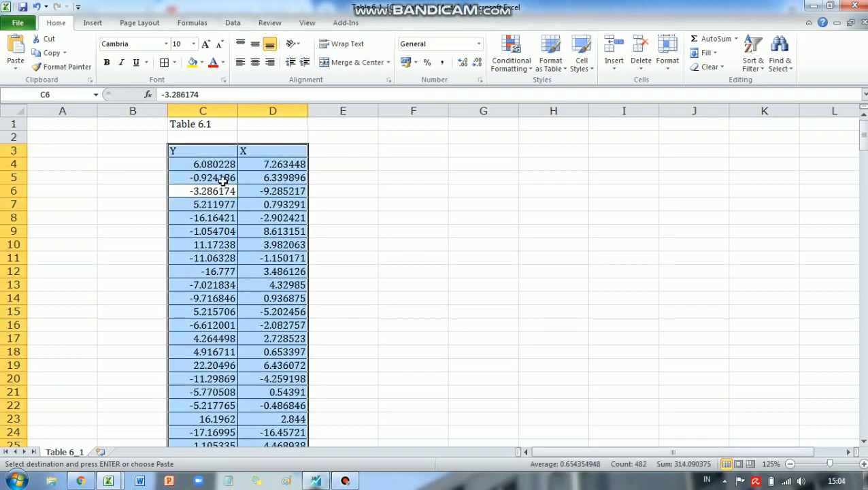
- Switch to EViews, paste the Y and X data into the empty group, and name the group group01
click(316, 481)
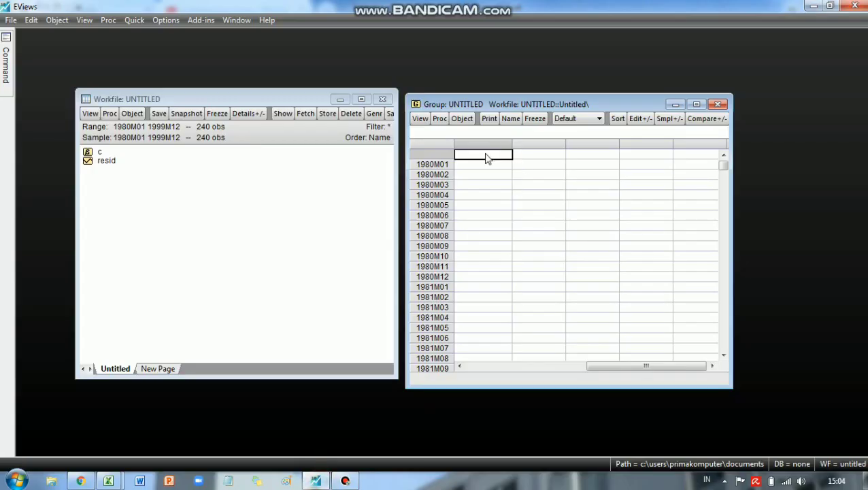
key(ctrl+v)
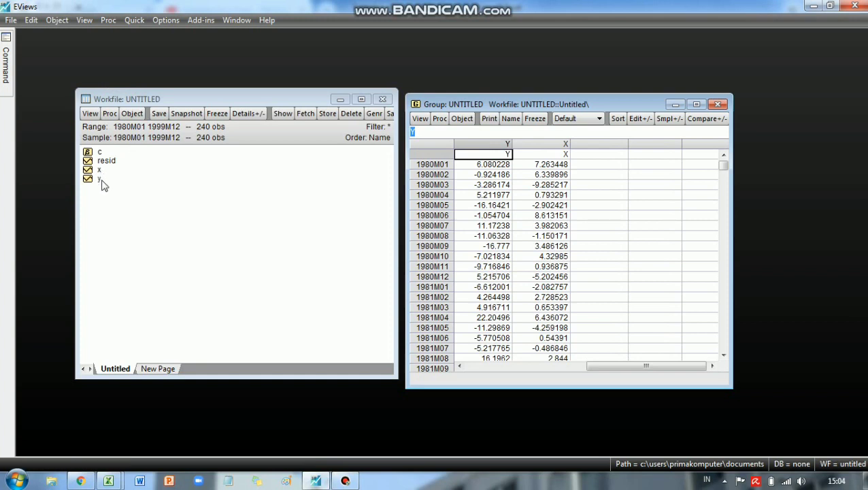
click(511, 118)
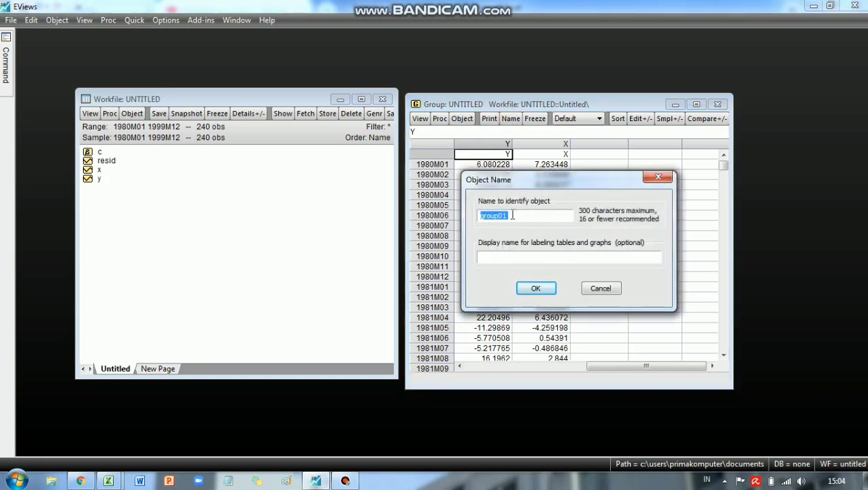
click(517, 216)
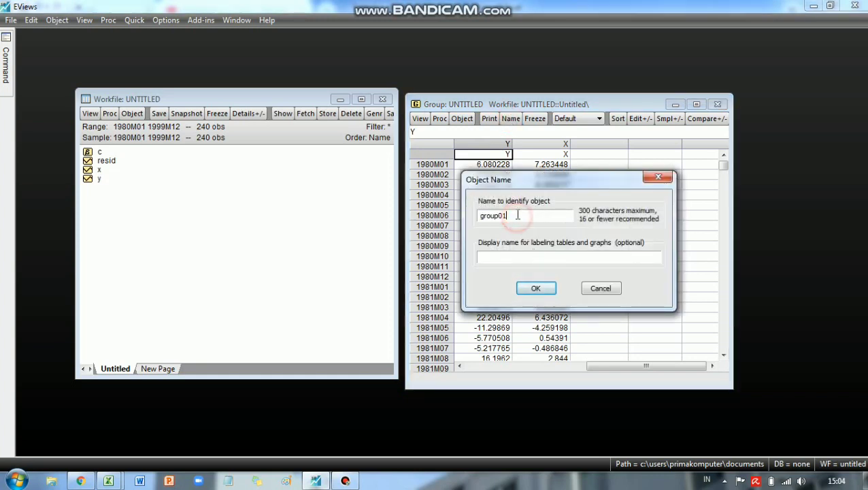
click(530, 290)
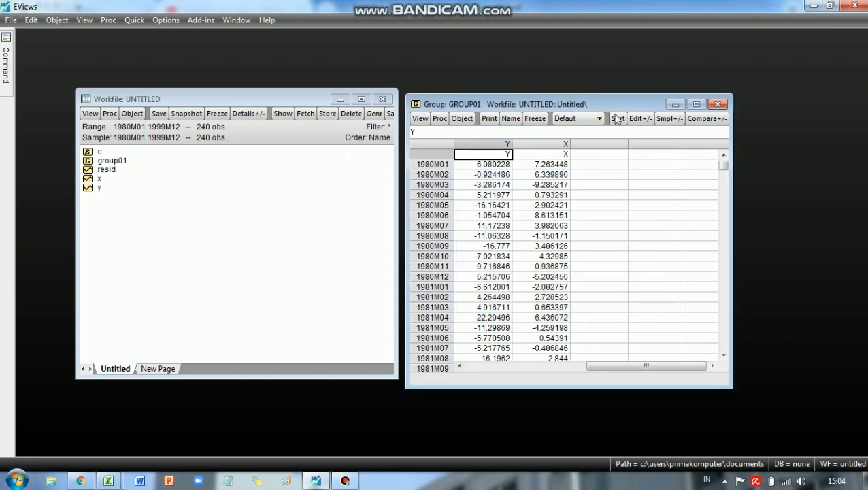
click(719, 106)
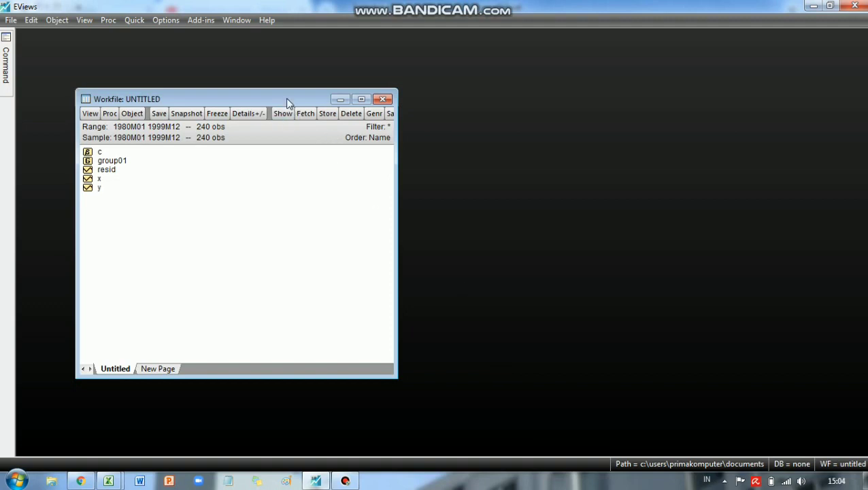
- Open the y and x series together as an equation, with y as the dependent variable
click(98, 192)
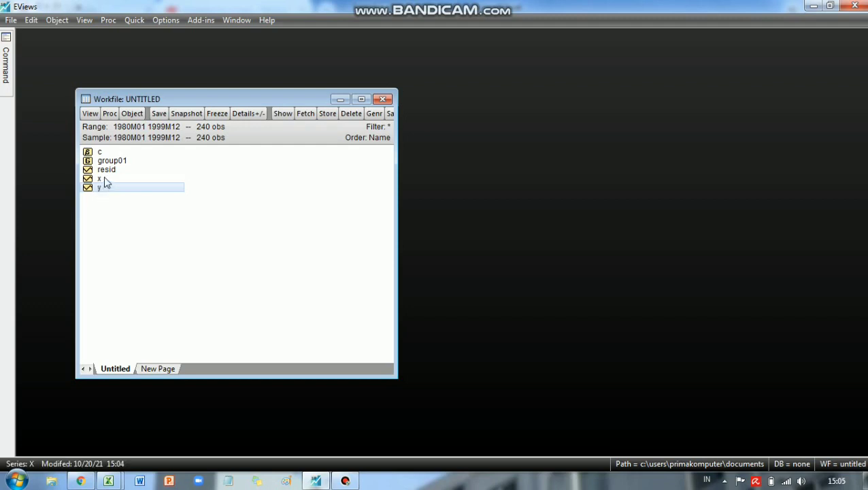
ctrl+click(104, 179)
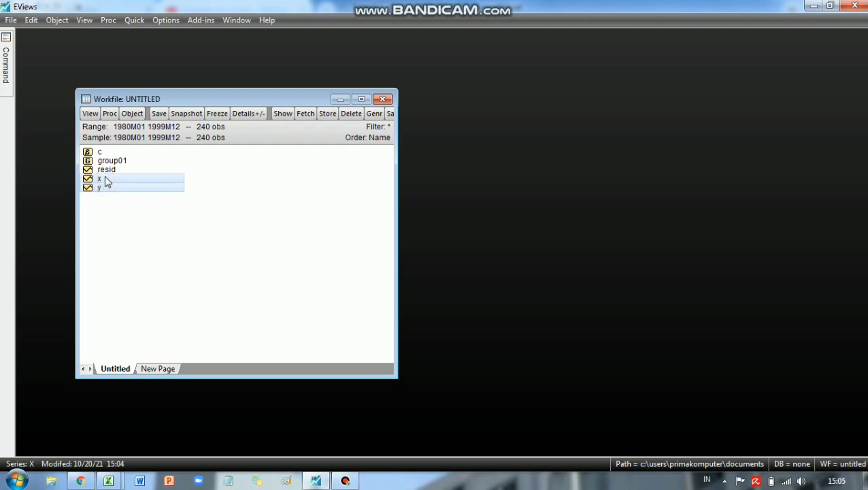
right_click(106, 179)
mouse_move(188, 187)
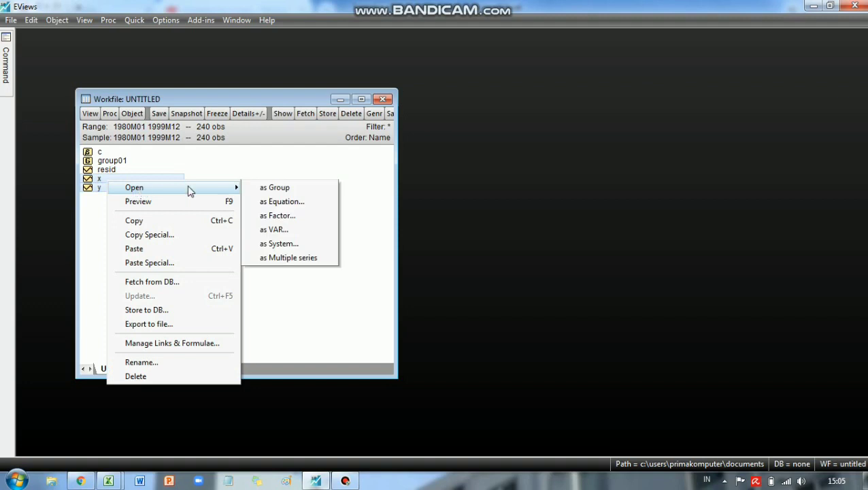
click(277, 202)
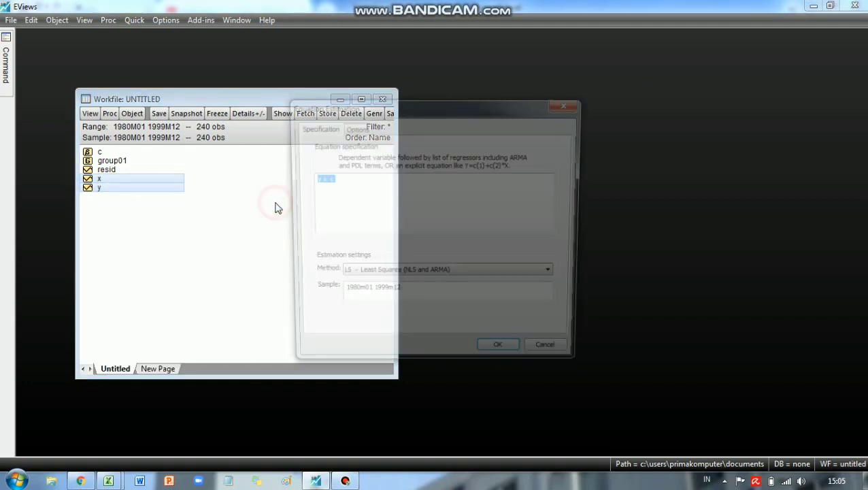
drag(456, 103, 596, 100)
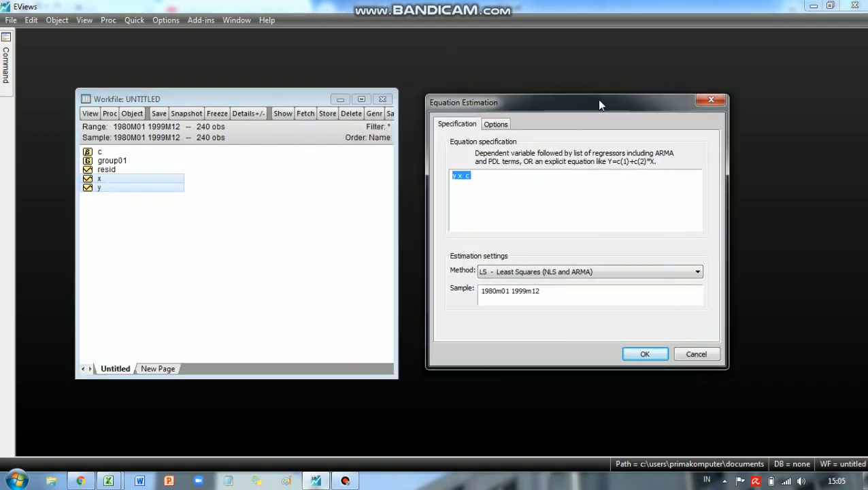
- Reorder the equation specification to y c x and estimate it by least squares over 1980m01 to 1999m12
click(473, 176)
key(BackSpace)
click(459, 175)
text(c)
click(640, 353)
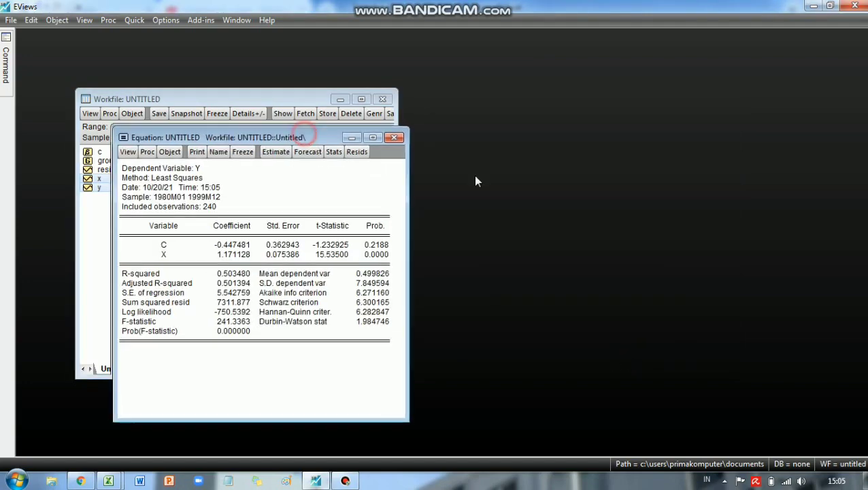
- Place the regression output window beside the workfile and name the equation eqC
drag(310, 129, 610, 93)
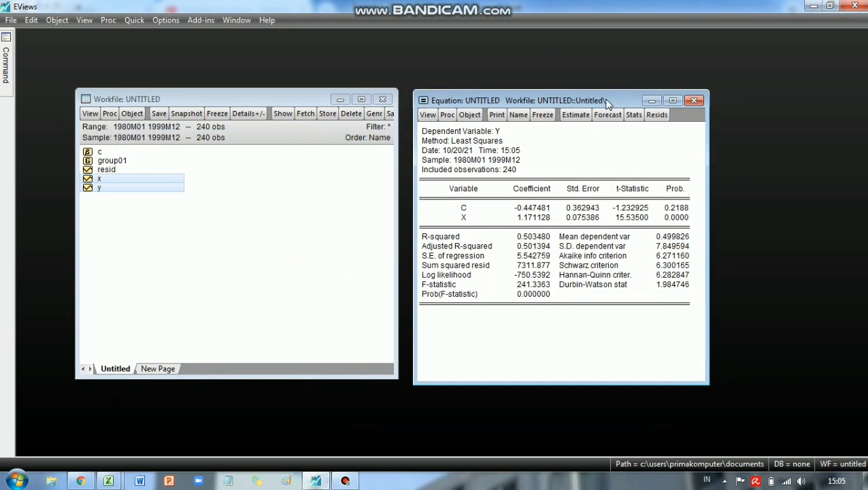
click(518, 116)
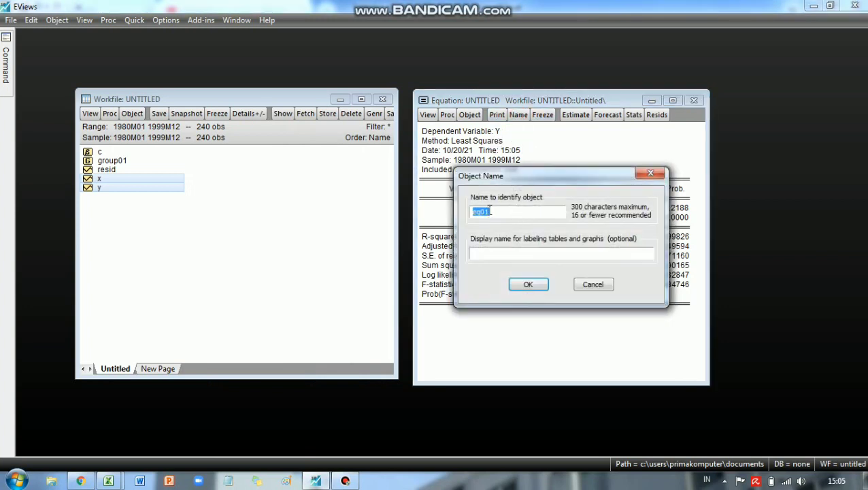
click(495, 211)
text(C)
click(530, 285)
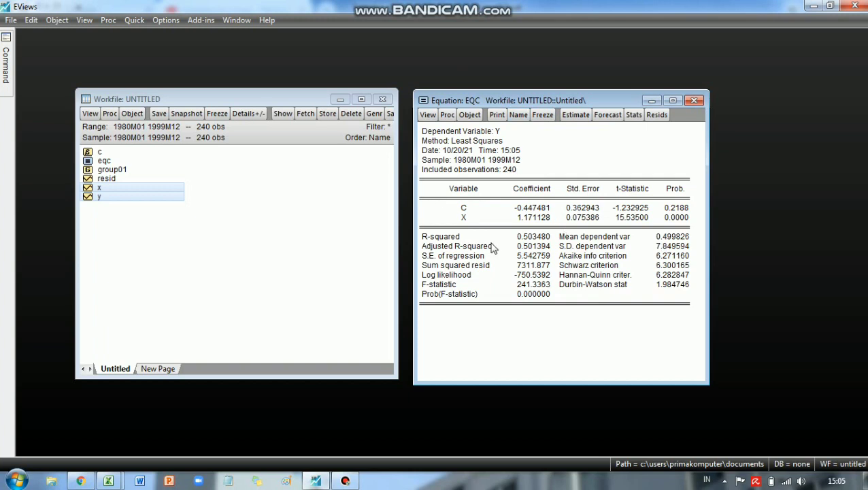
- Freeze the eqC regression output as a table named tableC and close the table
click(542, 114)
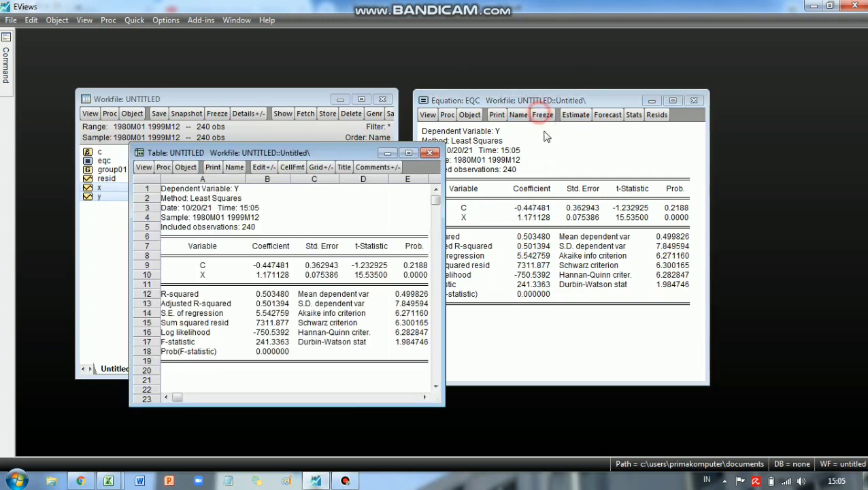
click(235, 167)
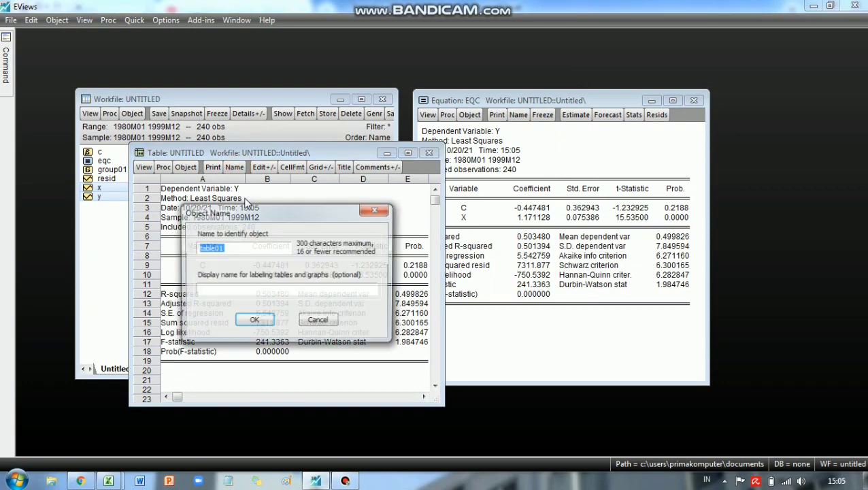
click(238, 245)
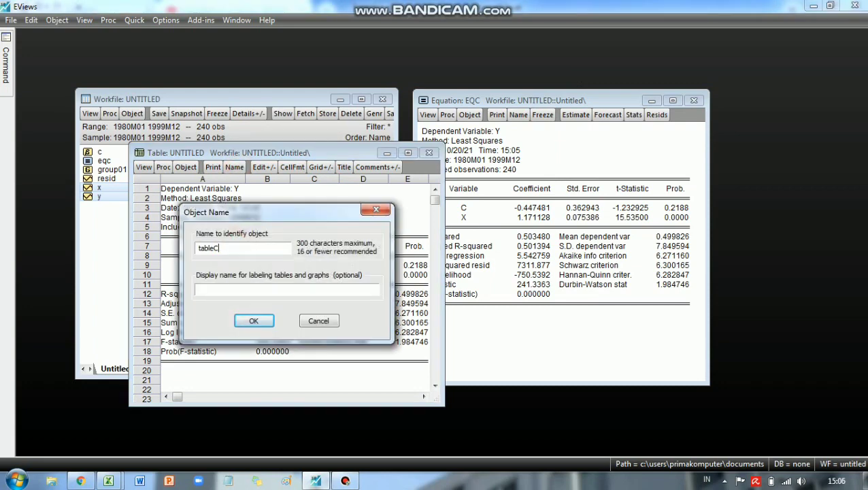
key(Return)
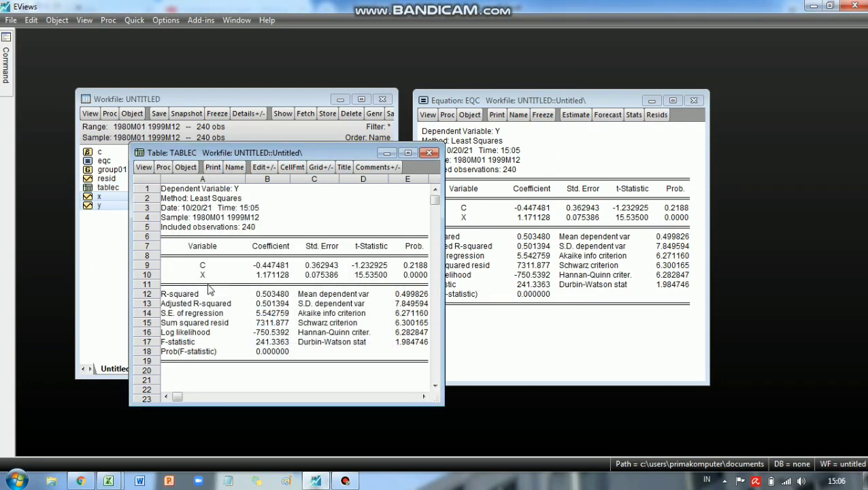
click(429, 152)
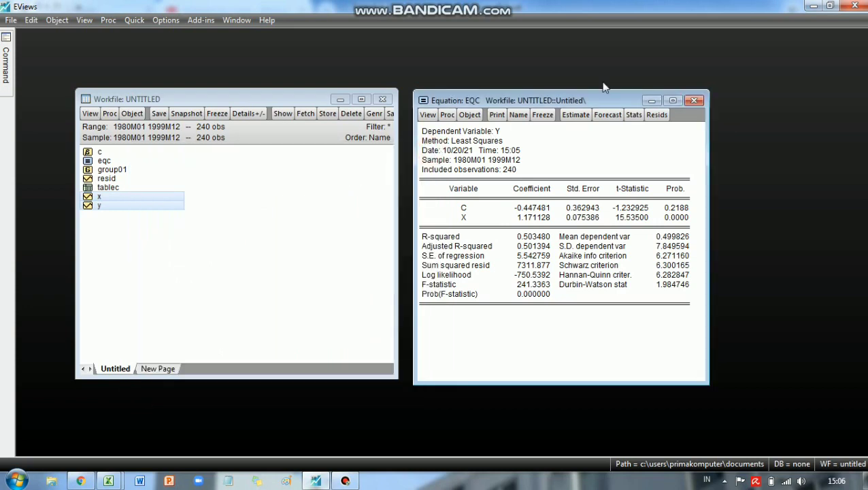
- Open y and x together as a new equation and estimate y x without an intercept by least squares over 1980m01 to 1999m12
drag(592, 100, 721, 46)
click(176, 246)
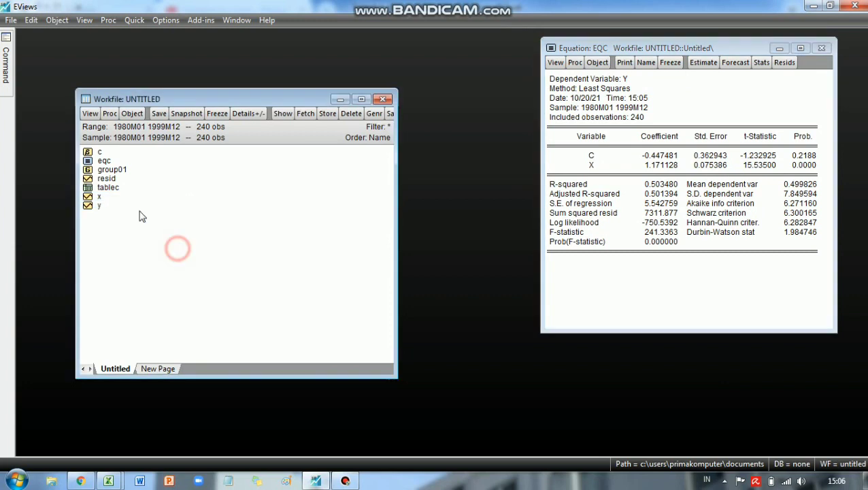
click(98, 207)
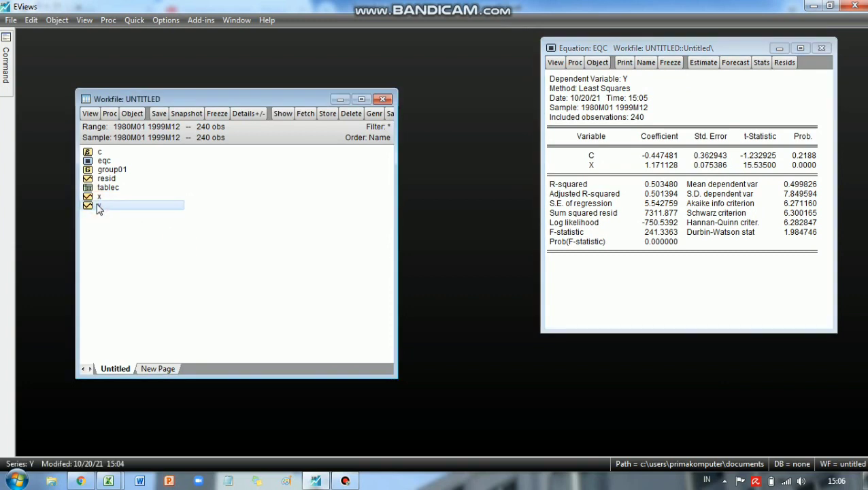
ctrl+click(101, 198)
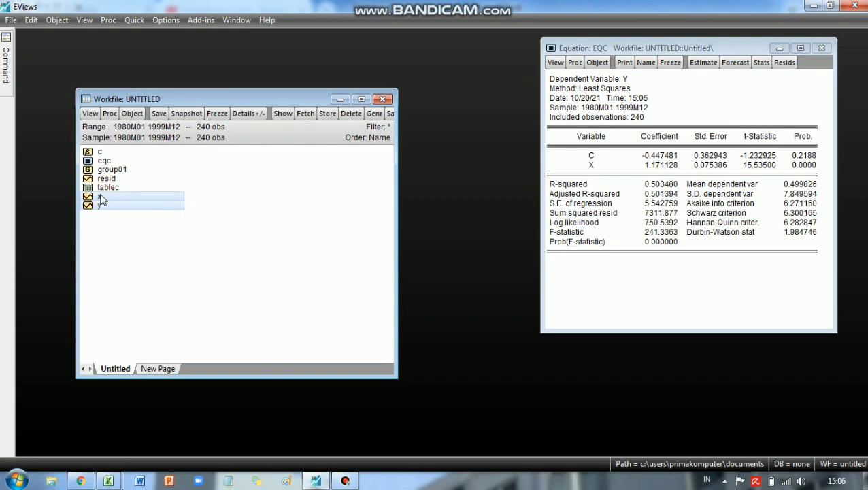
right_click(101, 198)
mouse_move(123, 204)
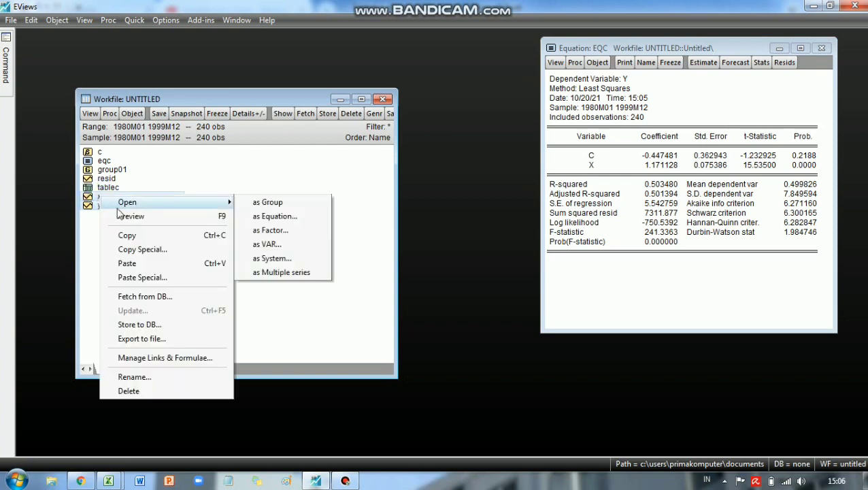
click(289, 216)
click(341, 182)
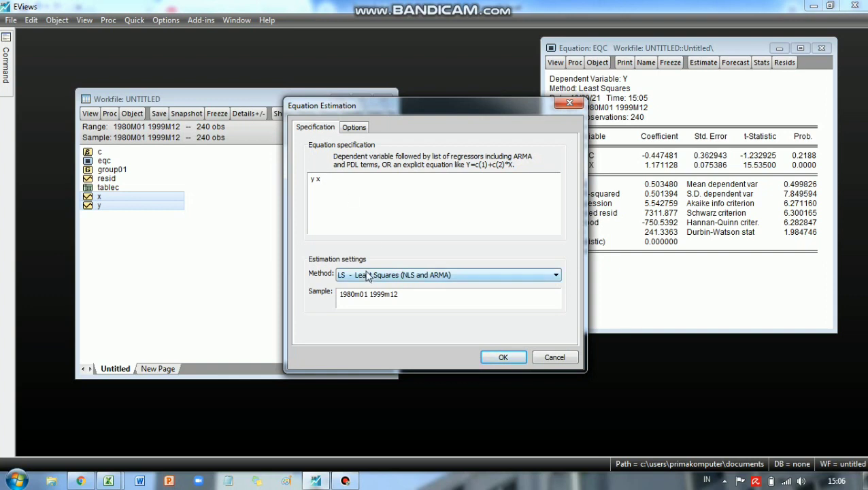
click(503, 359)
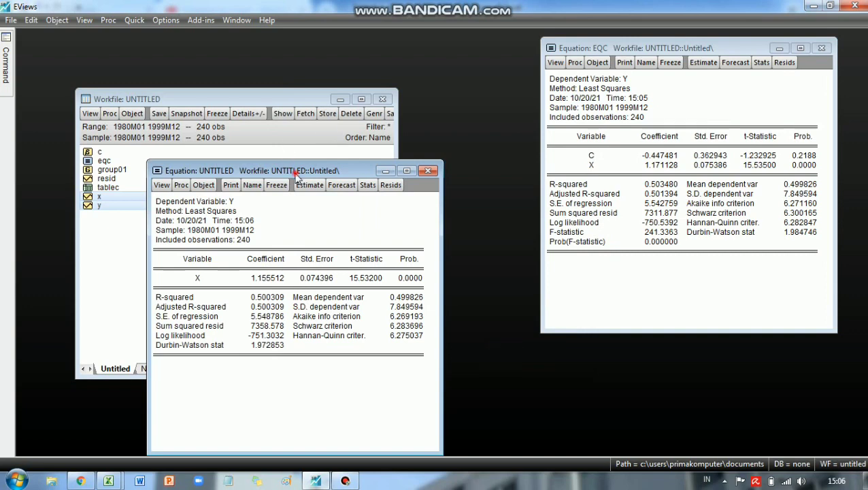
- Name the no-intercept equation eq
drag(296, 174, 434, 152)
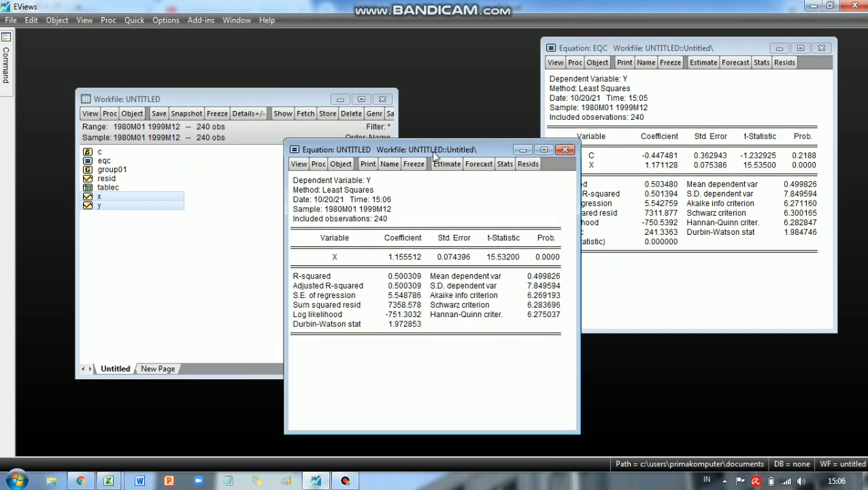
click(391, 164)
click(382, 261)
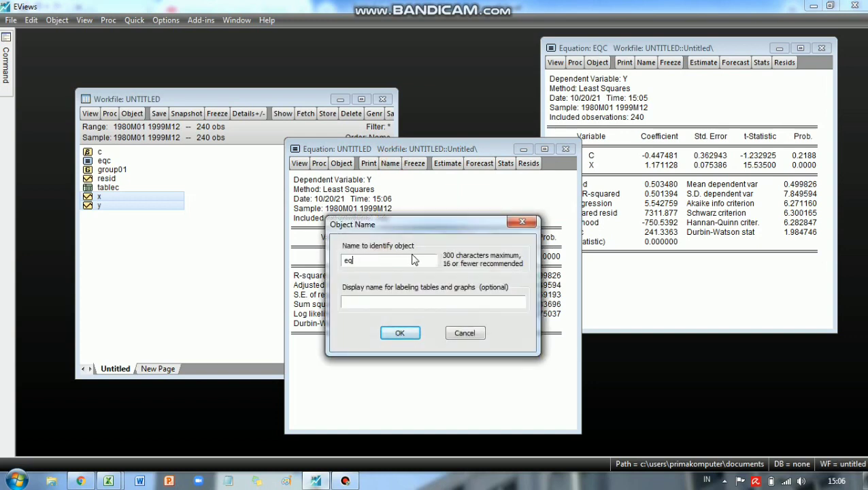
key(Return)
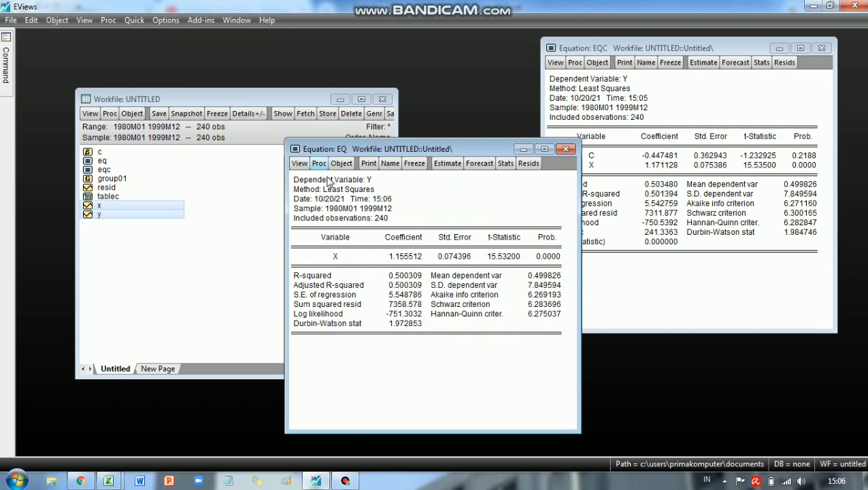
- Freeze the no-intercept regression output as a table named table and close the table
click(414, 164)
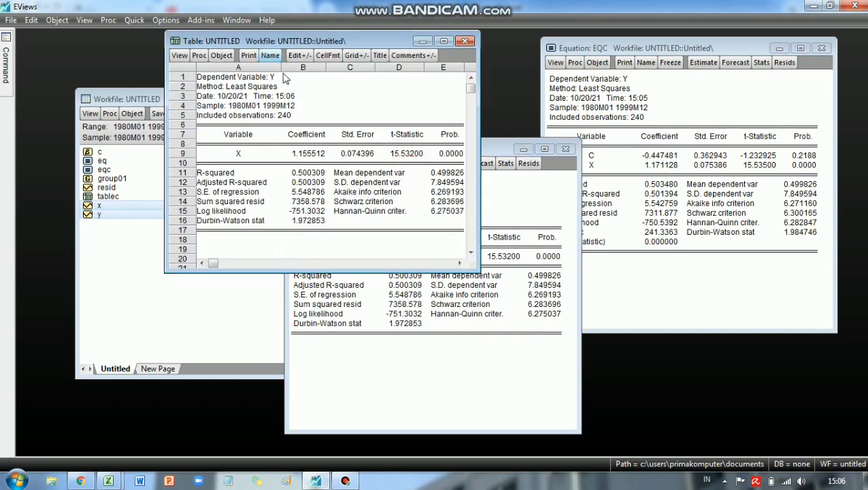
click(270, 55)
click(283, 125)
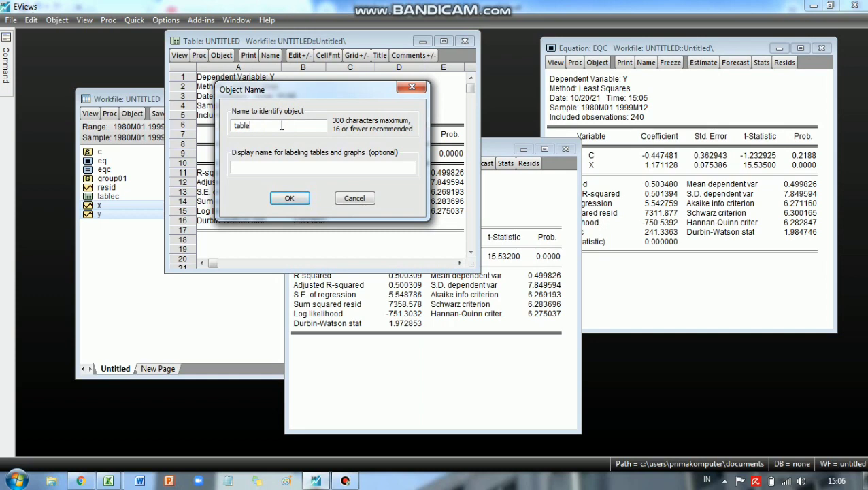
key(Return)
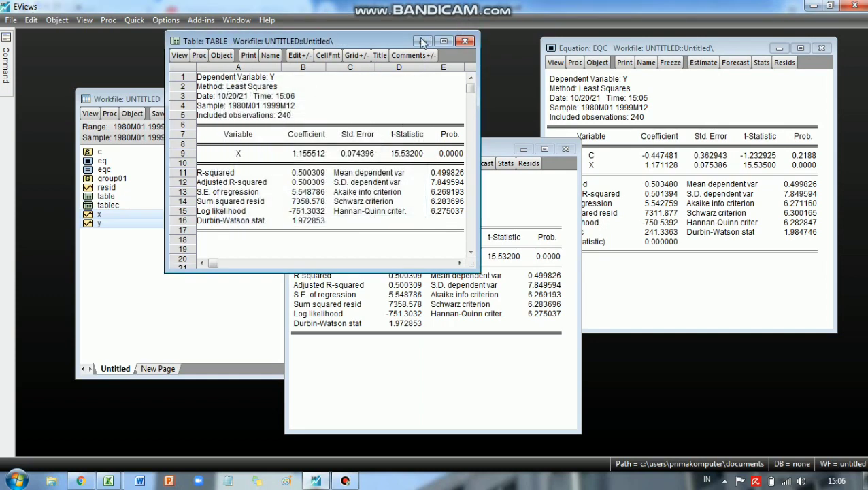
click(466, 41)
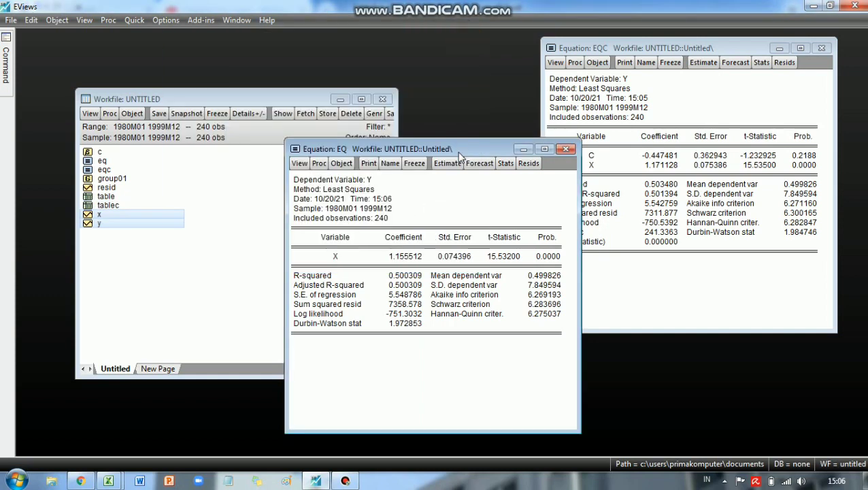
- Place the eq output beside the eqC output for comparison, and close the workfile without saving it
drag(459, 155, 415, 80)
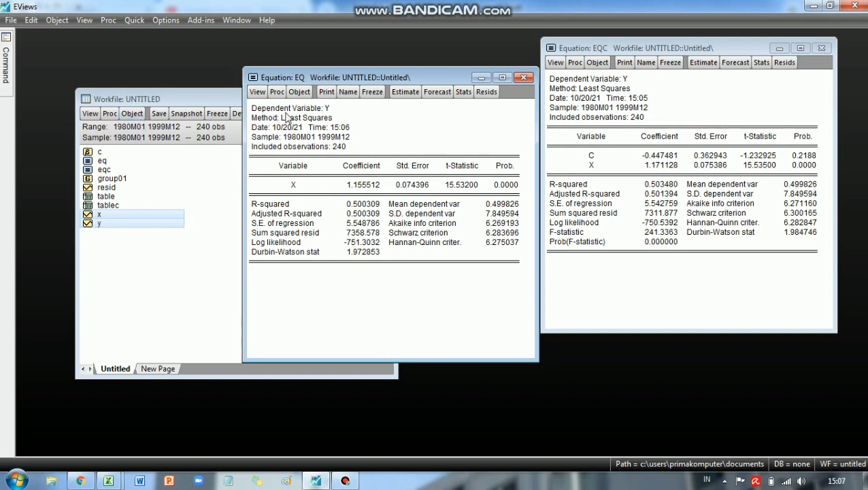
click(190, 100)
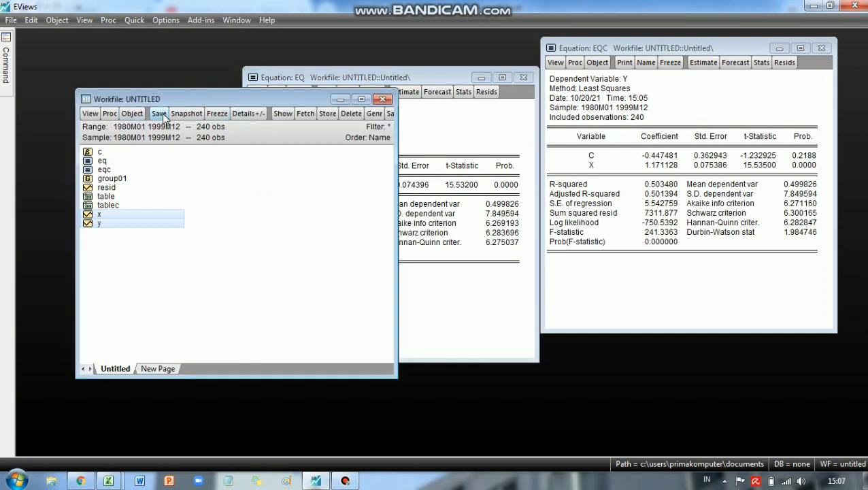
click(382, 99)
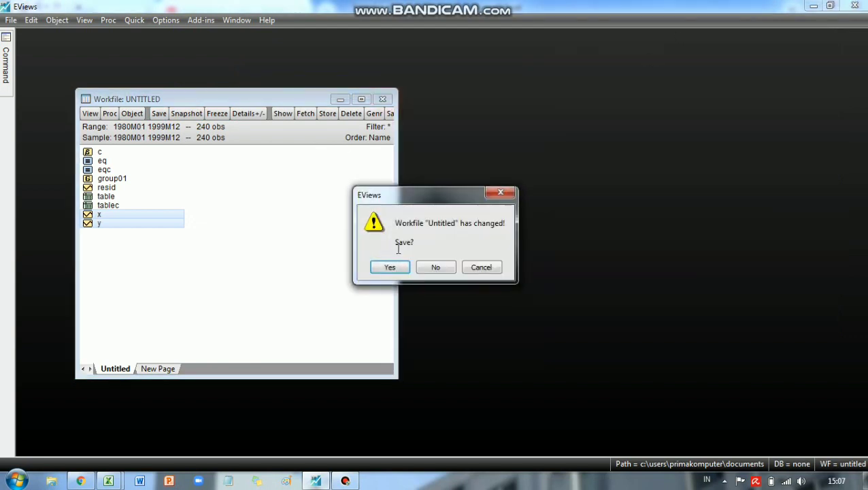
click(434, 268)
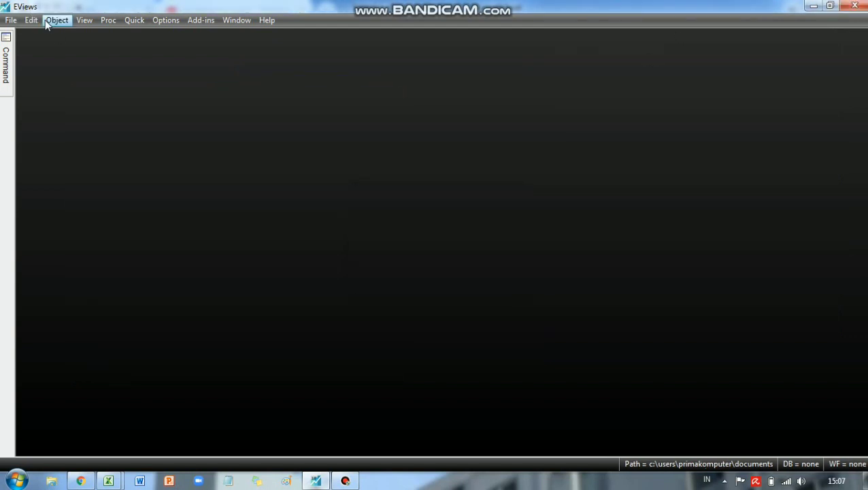
- Start creating a new workfile with the Unstructured / Undated structure type
click(11, 20)
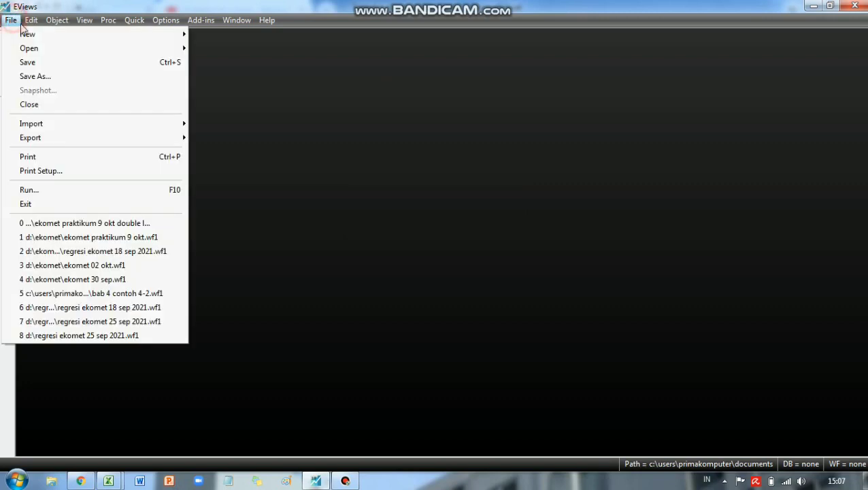
mouse_move(32, 20)
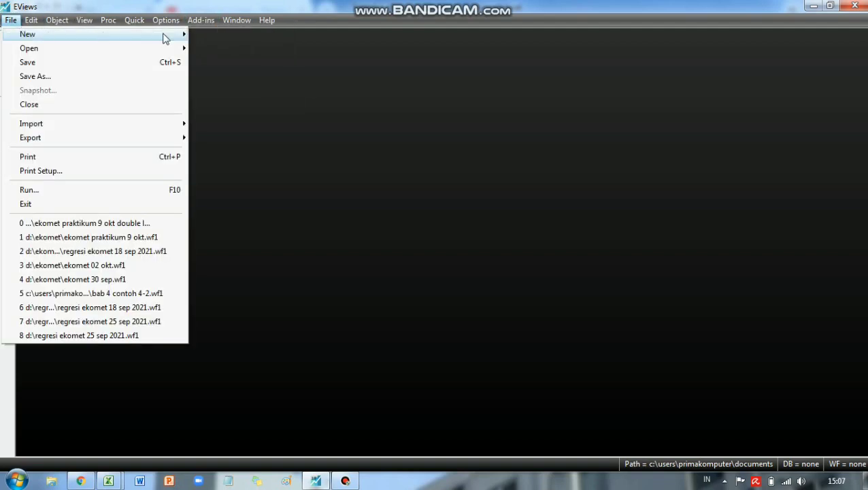
mouse_move(165, 34)
click(214, 35)
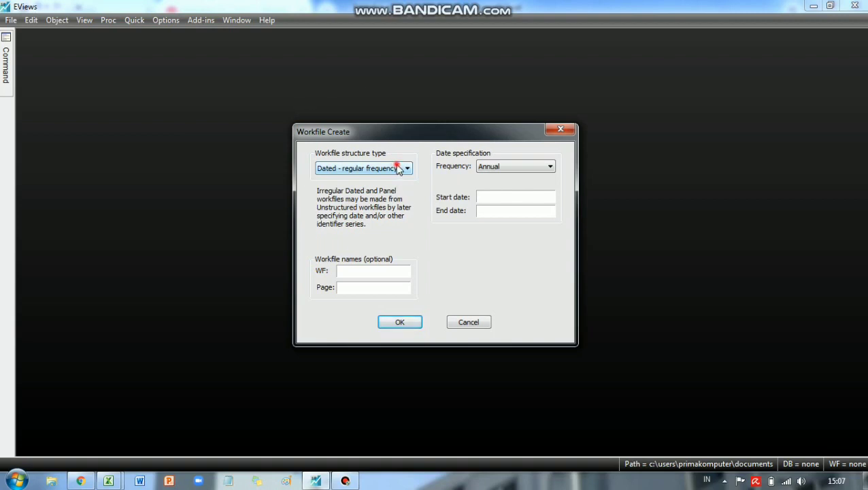
click(400, 169)
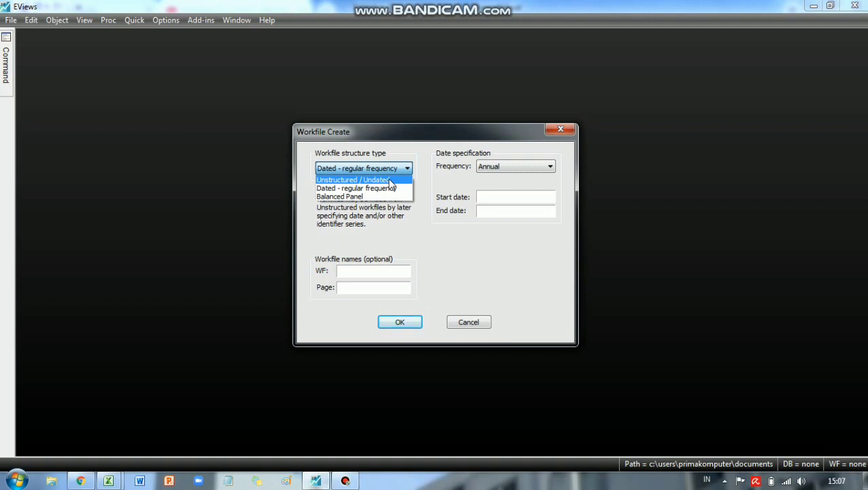
click(390, 179)
click(511, 168)
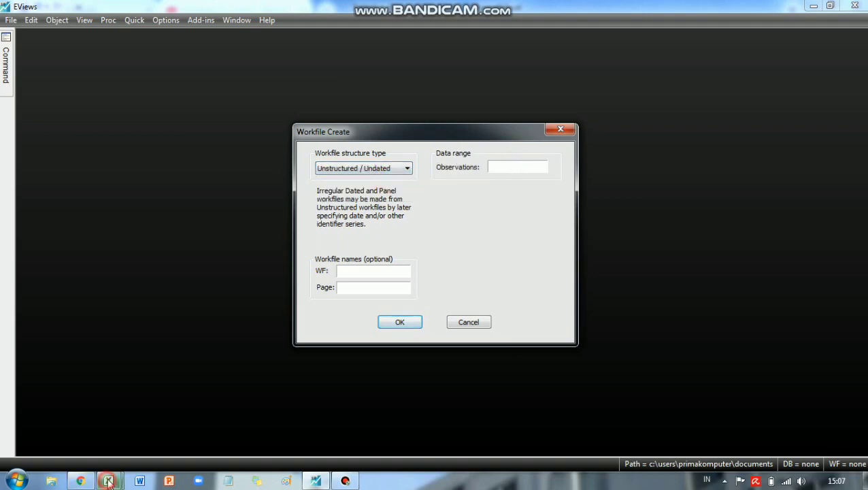
- Switch to the EKOMET PRAKTIKUM 9 OKT workbook in Excel and check how many state observations Sheet4 contains
mouse_move(109, 481)
click(82, 404)
scroll(213, 319, up, 10)
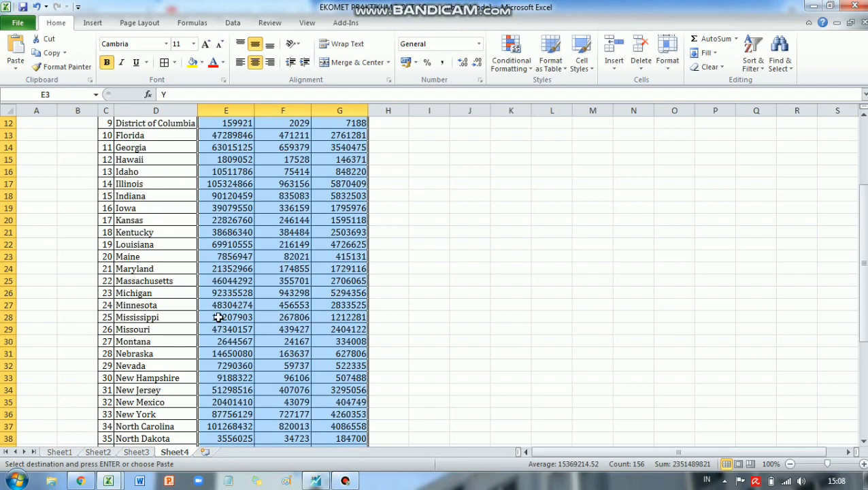
click(163, 291)
scroll(164, 291, down, 6)
scroll(164, 289, up, 6)
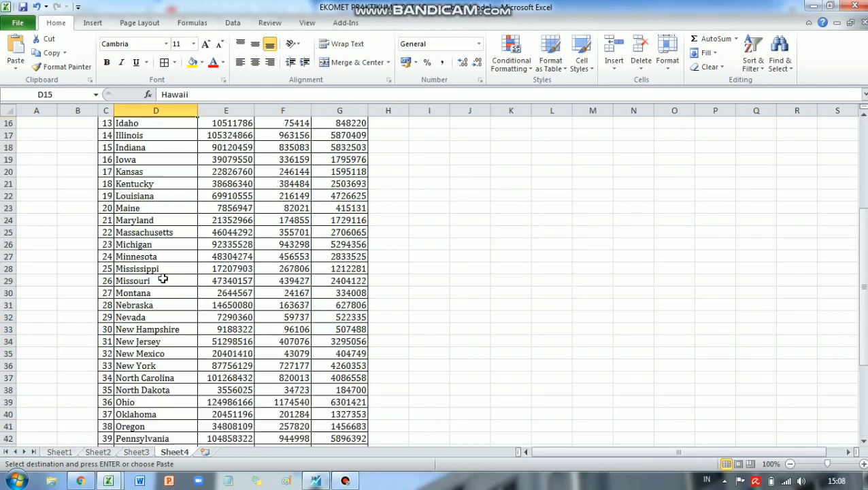
scroll(163, 282, down, 3)
scroll(163, 279, down, 9)
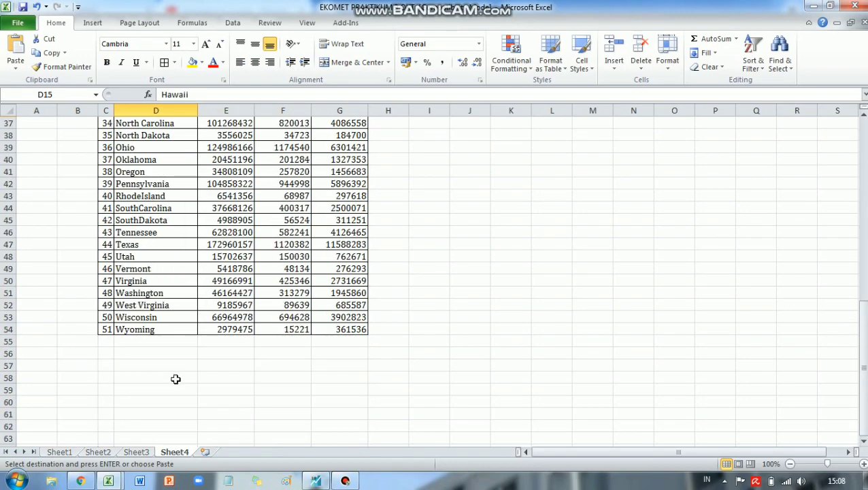
- Switch back to EViews and create the undated workfile with 51 observations, rechecking the last state row in Excel's Sheet4
click(315, 481)
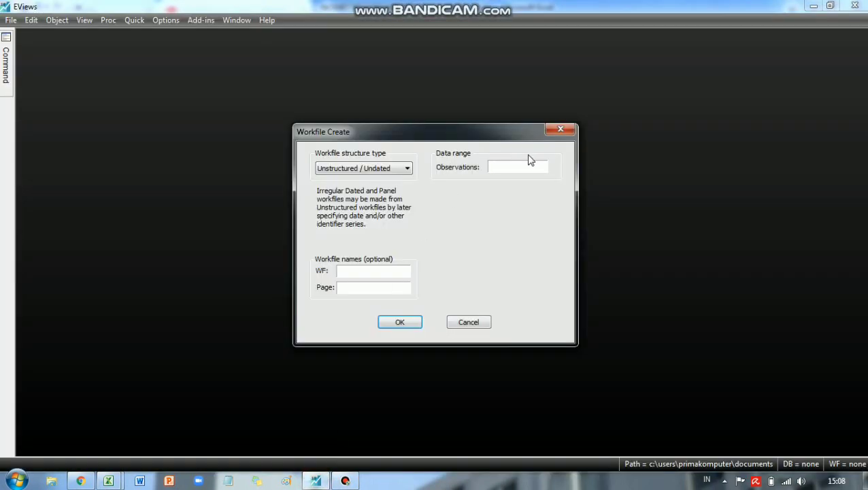
click(517, 166)
mouse_move(108, 481)
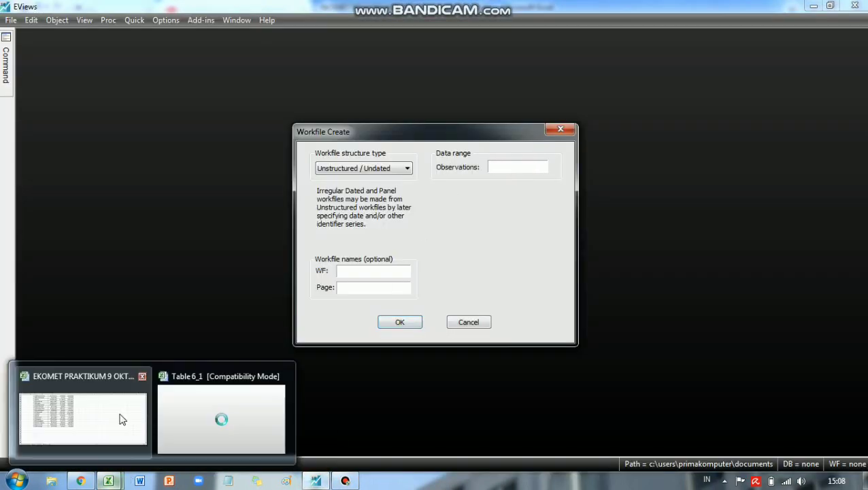
click(117, 417)
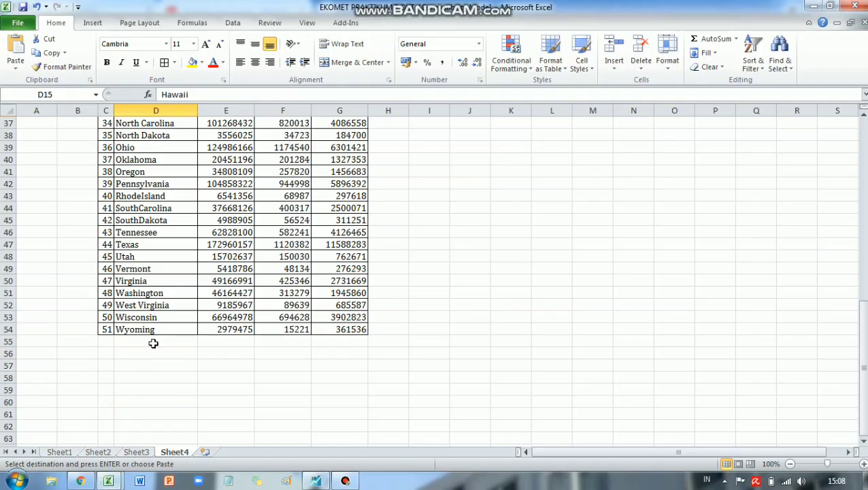
click(315, 481)
click(496, 167)
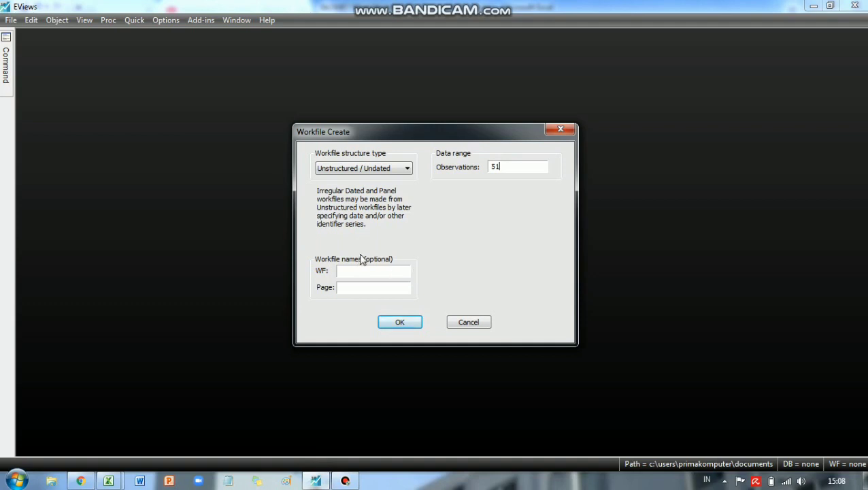
click(405, 325)
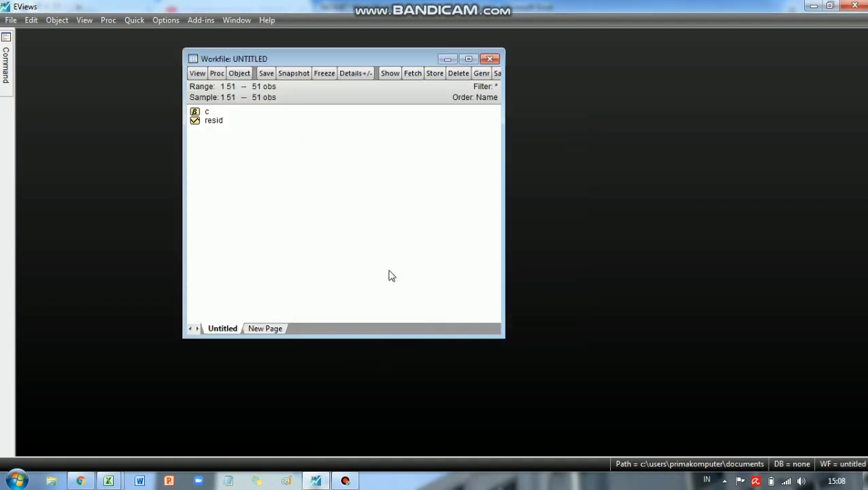
mouse_move(319, 53)
mouse_down()
mouse_move(306, 78)
mouse_move(302, 66)
mouse_up()
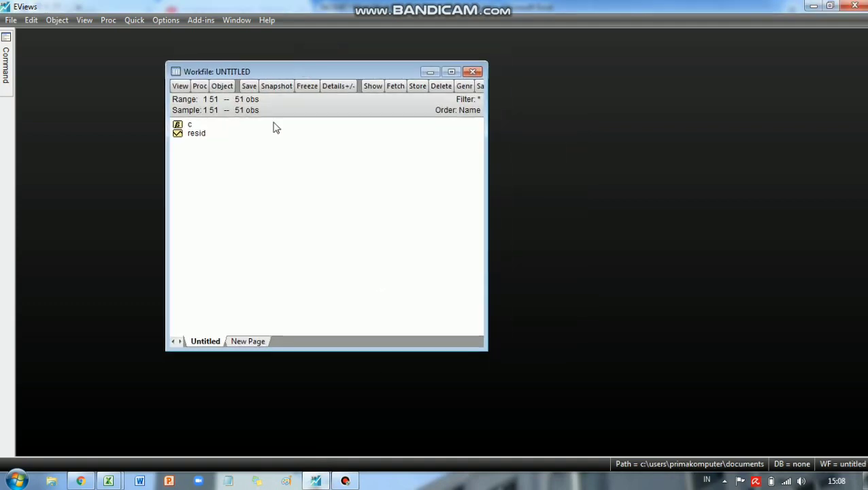
click(235, 217)
- Open an empty group beside the workfile and select the series-name cell above observation 1 in its first column
click(134, 20)
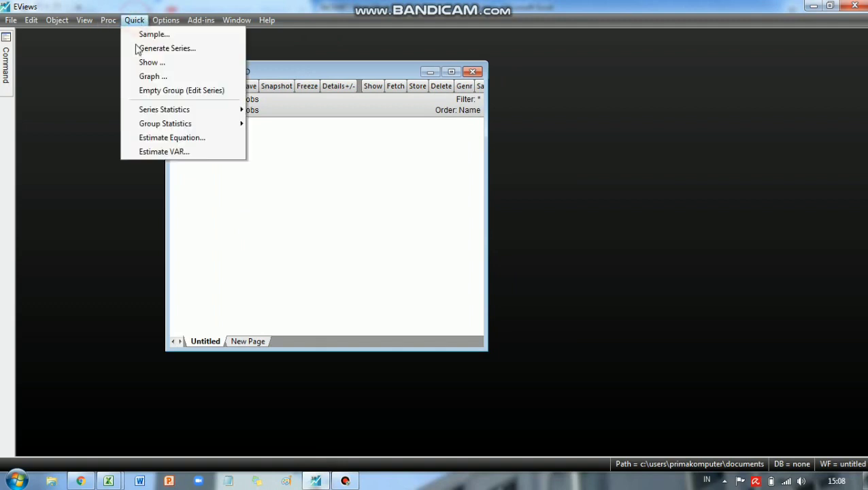
click(171, 97)
drag(358, 71, 471, 67)
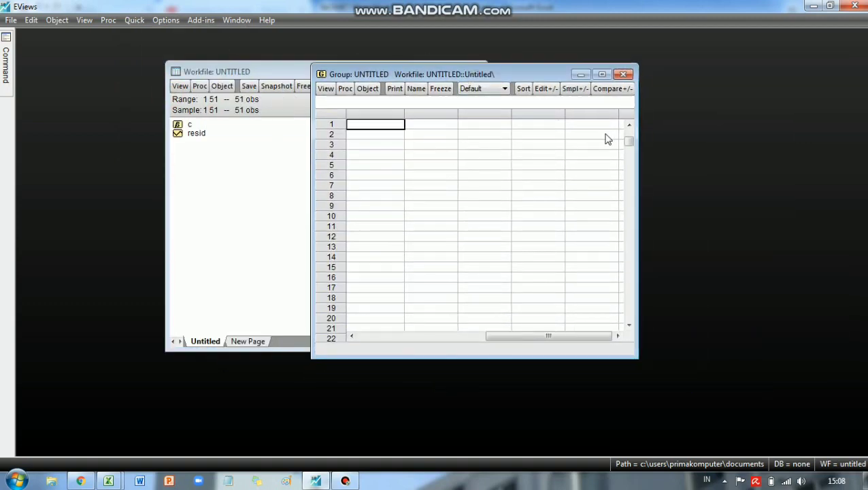
click(627, 126)
click(376, 120)
click(376, 124)
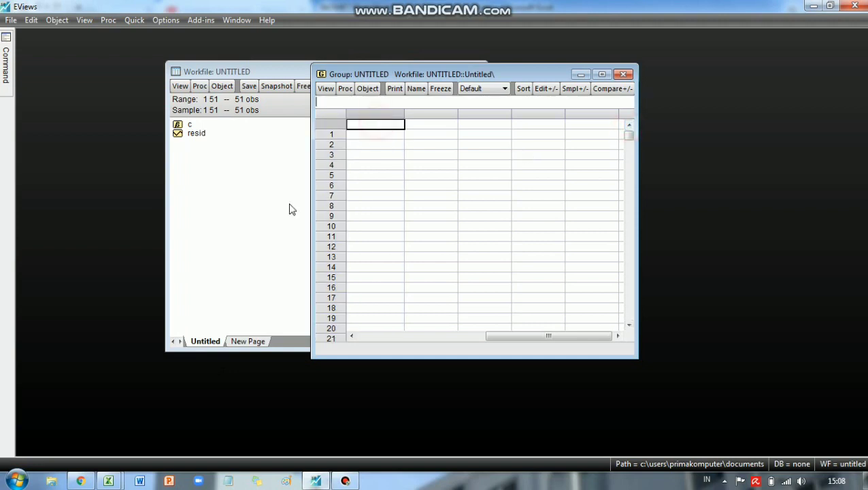
- Copy the Y, L and K columns with headers (E3:G54) from Sheet4 in Excel and paste them into the empty EViews group
mouse_move(109, 481)
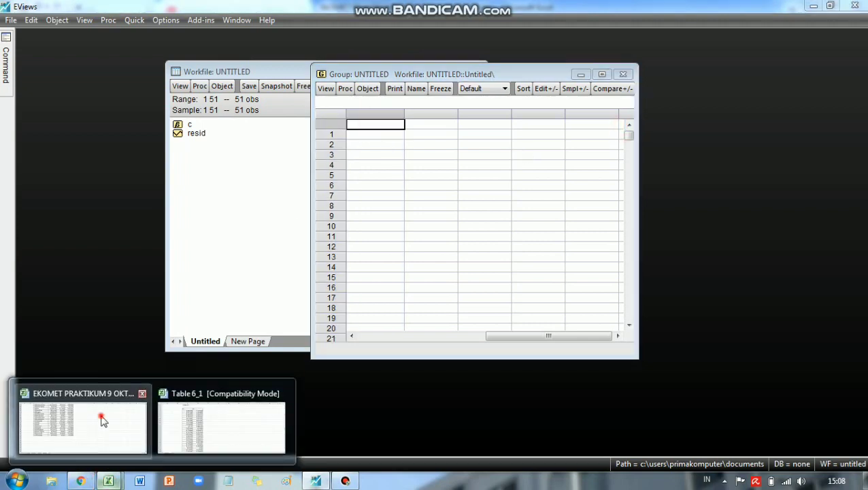
click(107, 416)
scroll(113, 403, up, 12)
drag(227, 146, 340, 422)
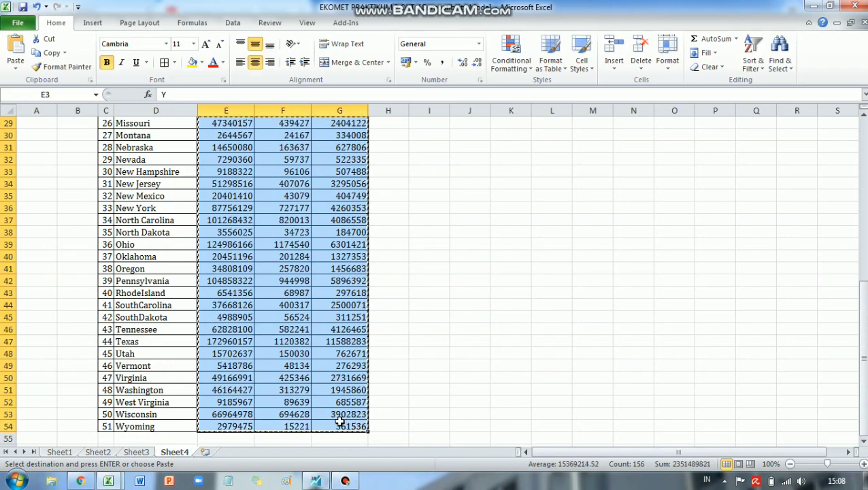
click(315, 481)
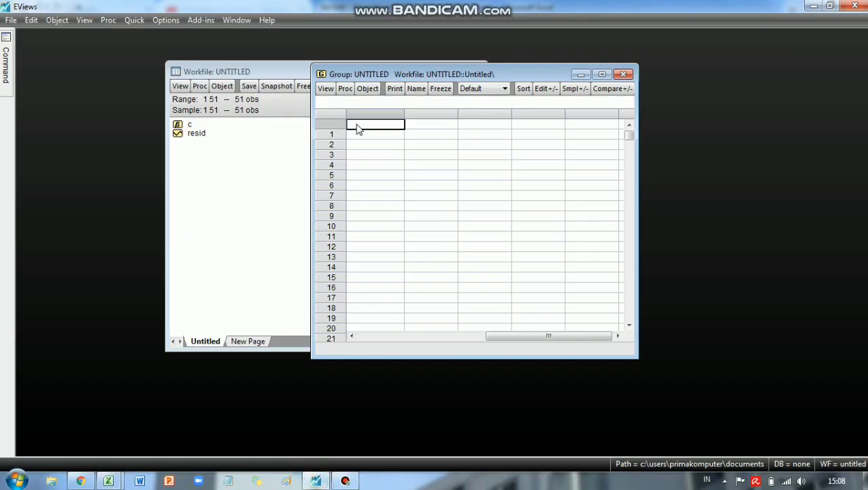
key(ctrl+v)
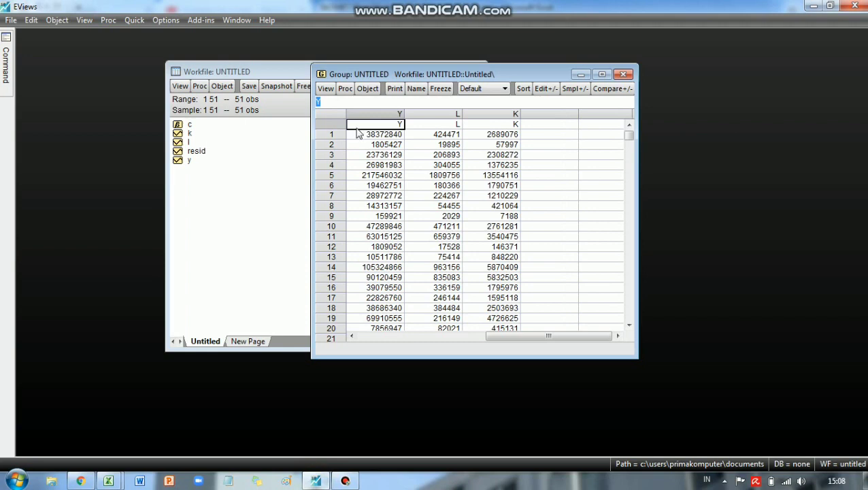
- Name the Y, L and K group group01 and close it
click(529, 166)
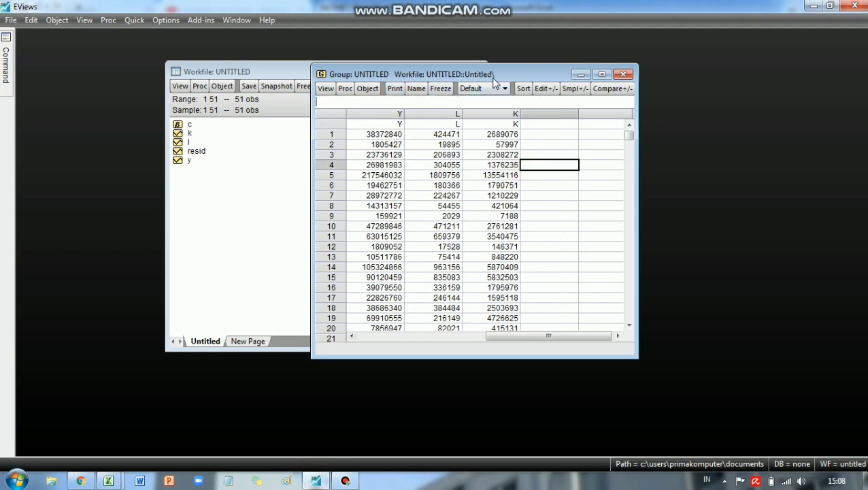
click(416, 91)
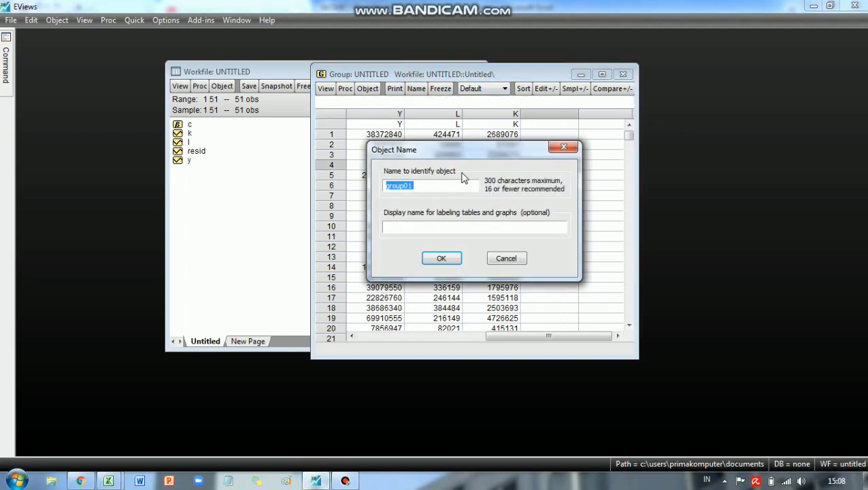
click(442, 259)
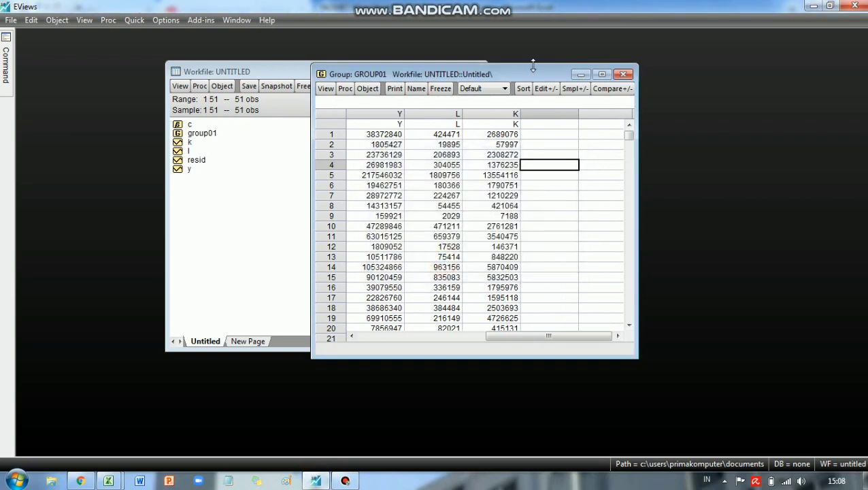
click(621, 74)
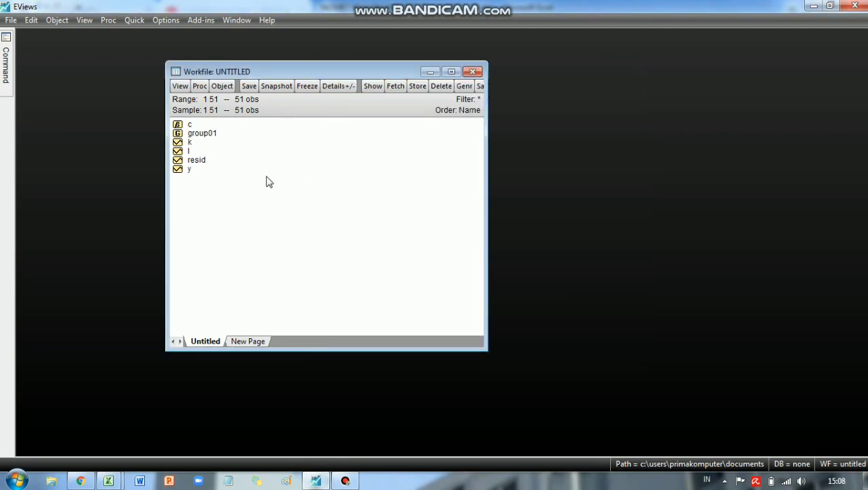
- Open the series y, l and k together as an equation, with y as the dependent variable
click(189, 171)
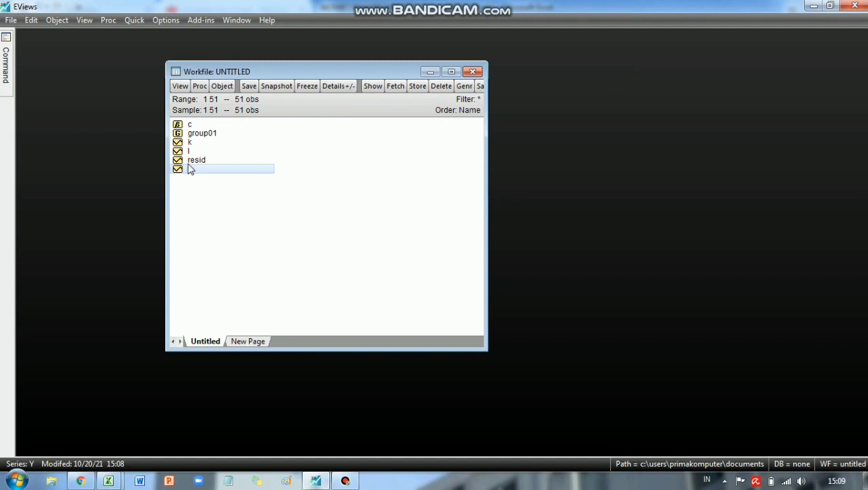
ctrl+click(191, 150)
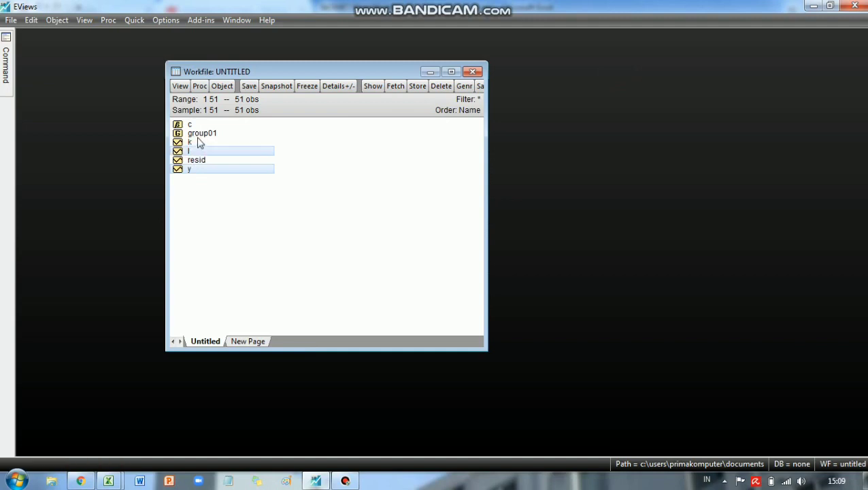
ctrl+click(197, 141)
right_click(197, 145)
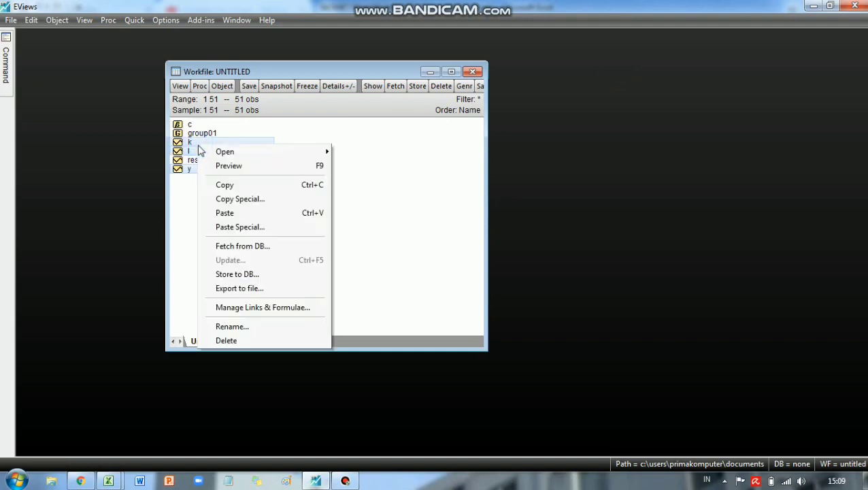
mouse_move(225, 152)
click(378, 166)
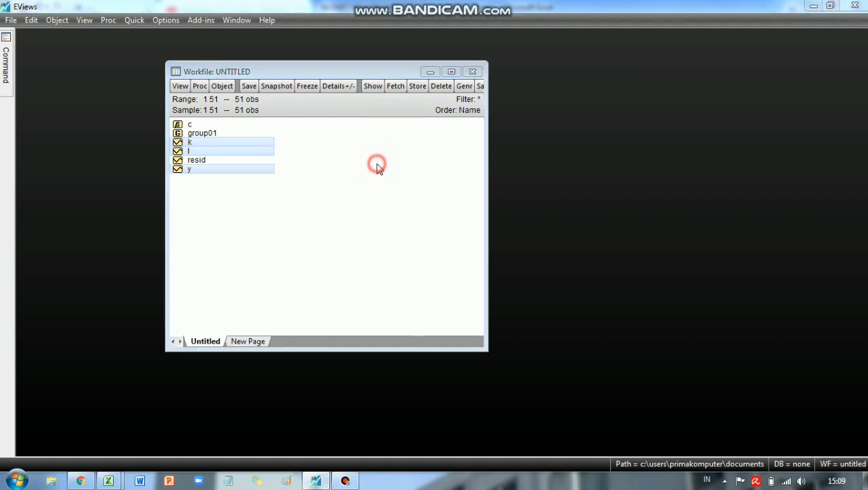
drag(436, 101, 538, 99)
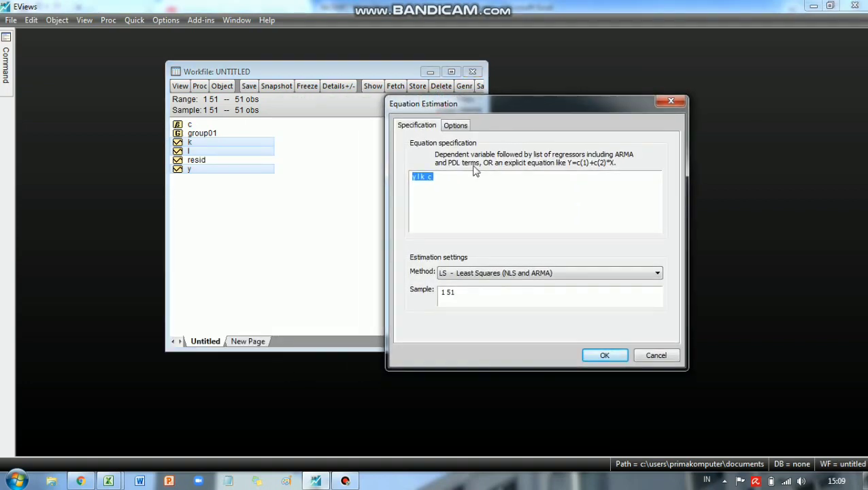
- Set the equation specification to y C l k, estimate it by least squares, and place the output beside the workfile
click(459, 179)
text(C)
click(487, 187)
click(605, 355)
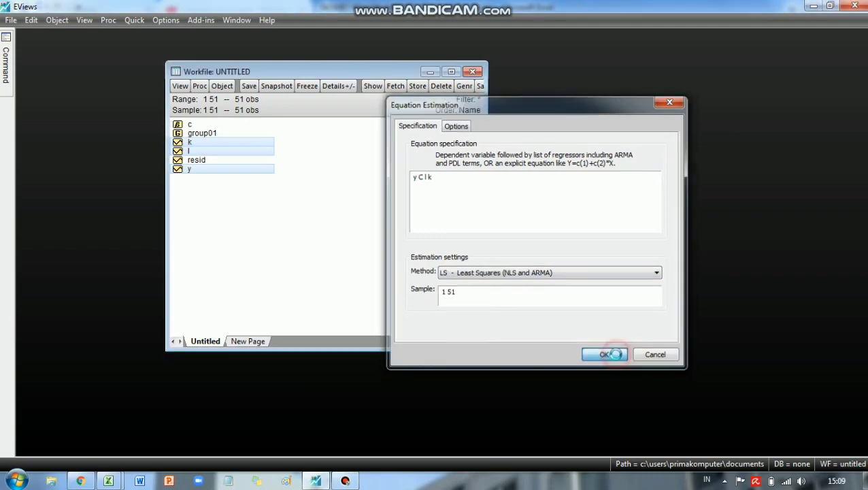
drag(466, 88, 606, 76)
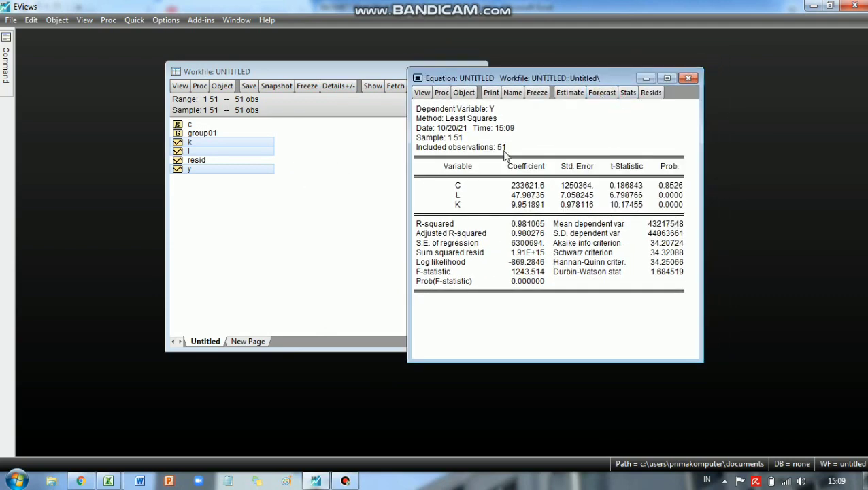
- Name the estimated equation eqlinier and close its output
click(513, 92)
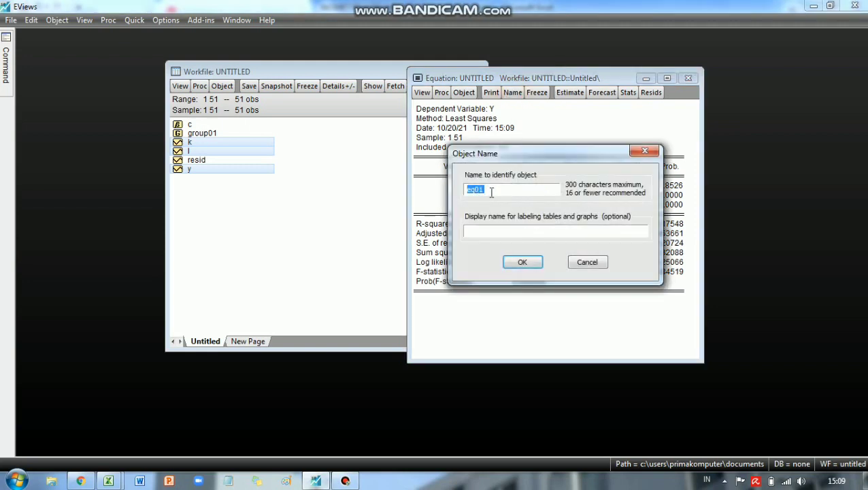
click(492, 190)
key(BackSpace)
key(BackSpace)
text(LINIER)
key(Return)
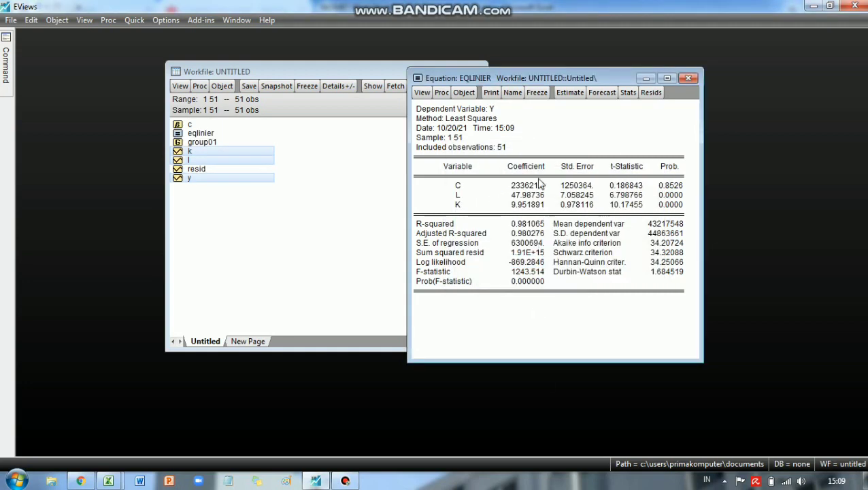
click(690, 79)
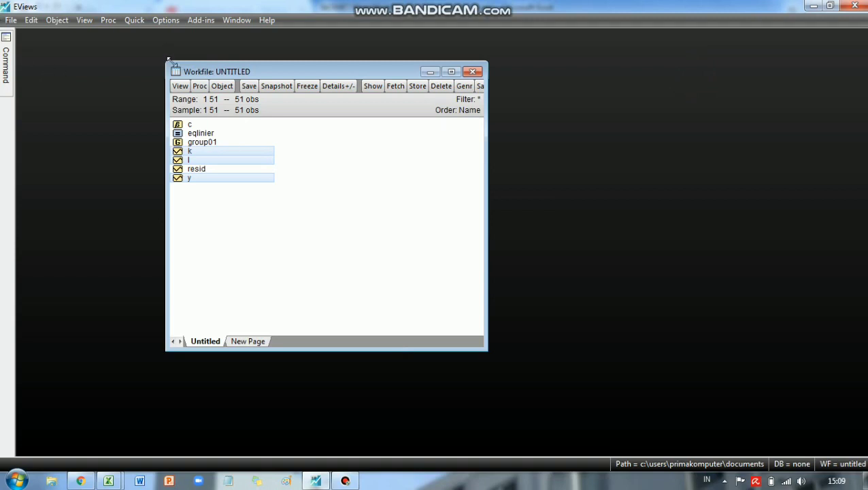
- Reopen the eqlinier output beside the workfile, examine the L and K coefficients, and close it
click(212, 125)
click(211, 133)
double_click(211, 133)
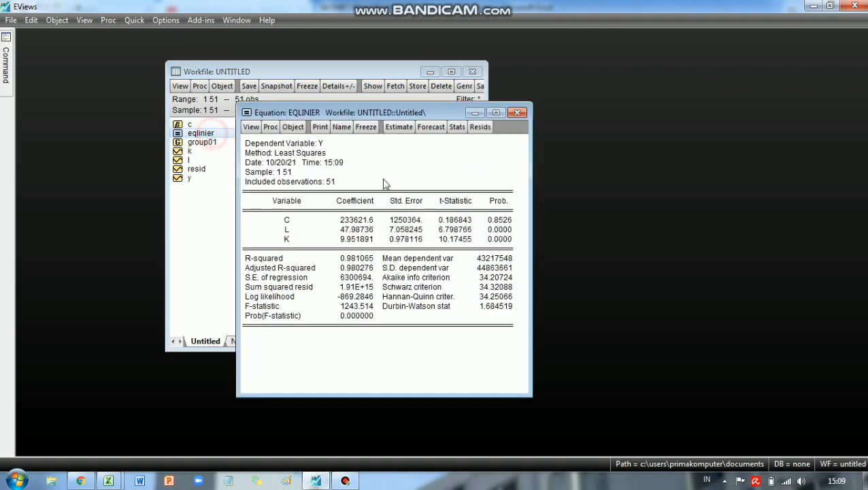
drag(422, 114, 637, 67)
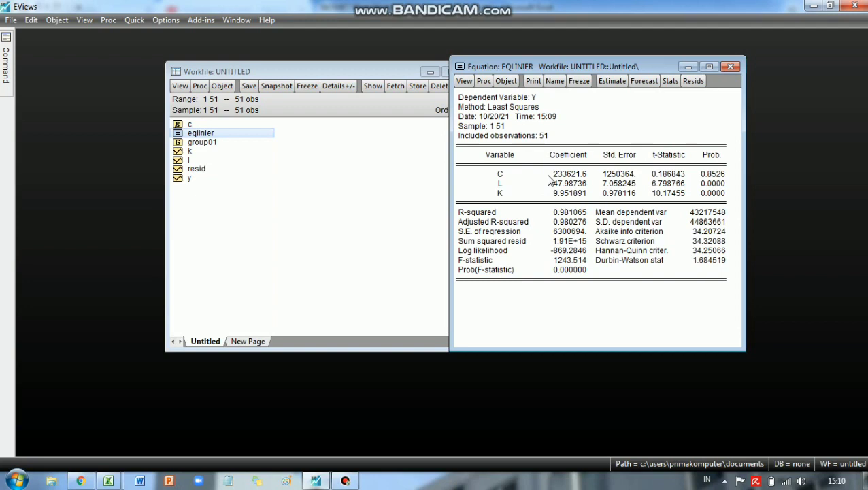
click(563, 185)
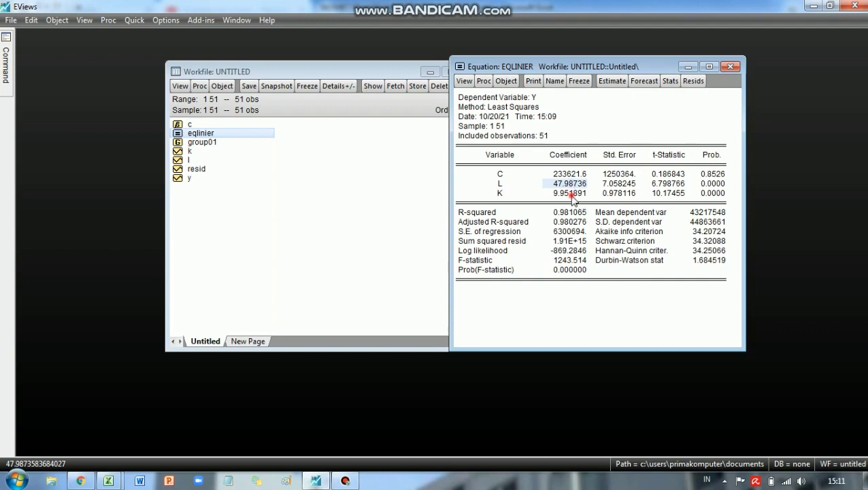
click(572, 196)
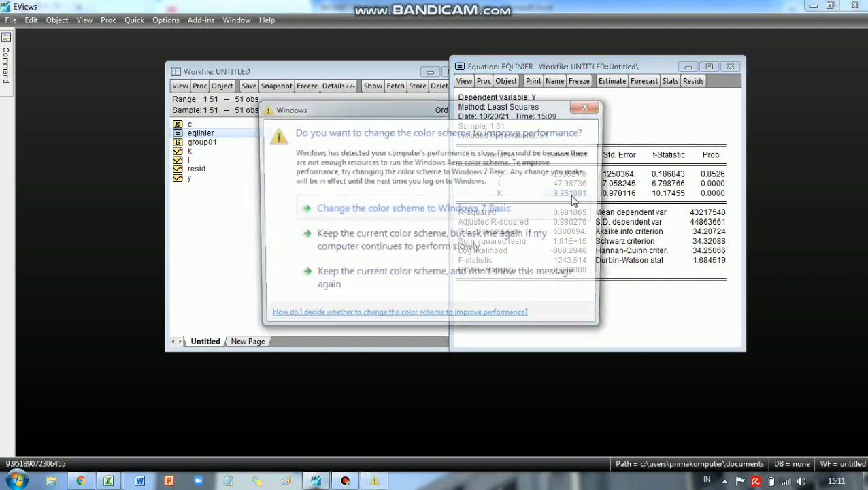
click(589, 107)
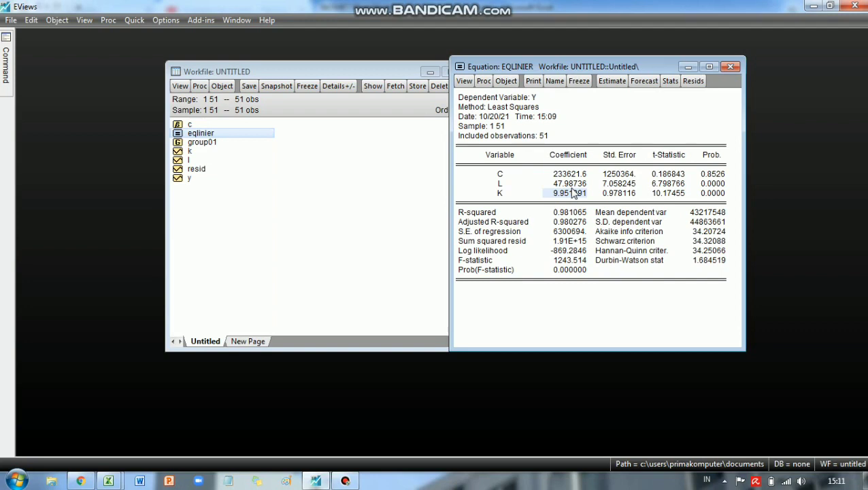
click(578, 195)
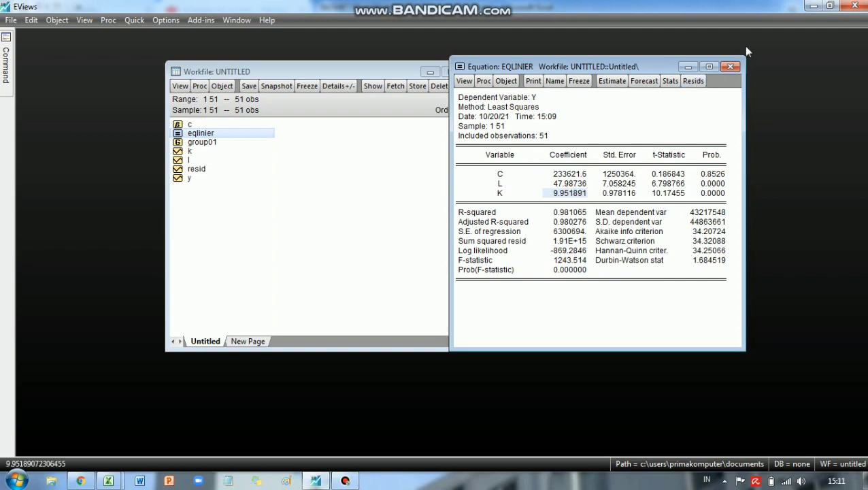
click(730, 68)
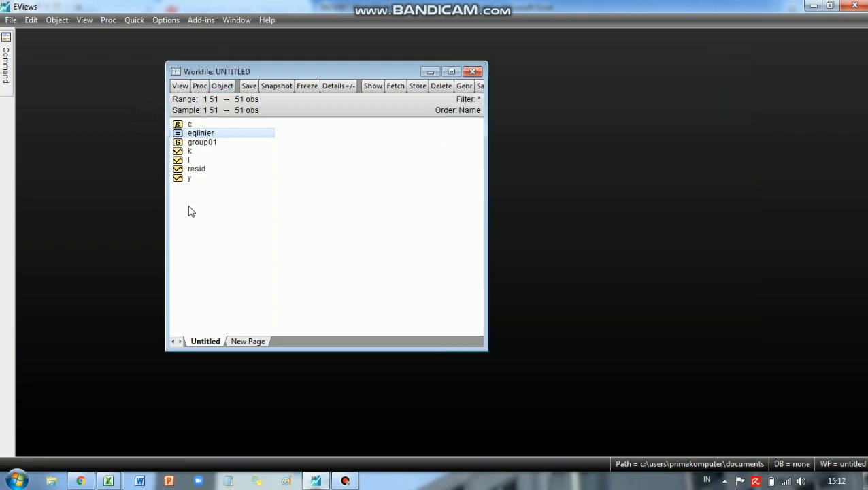
- Generate the series ln_y with the command genr ln_y = log(y)
click(194, 178)
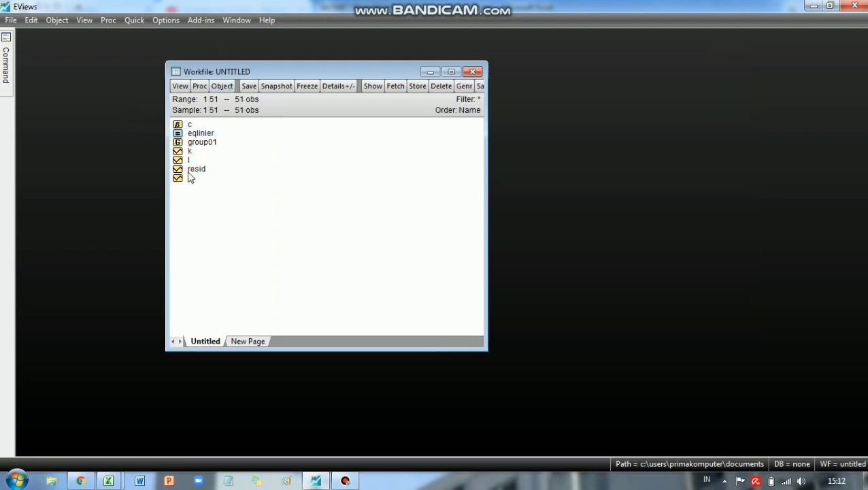
click(193, 150)
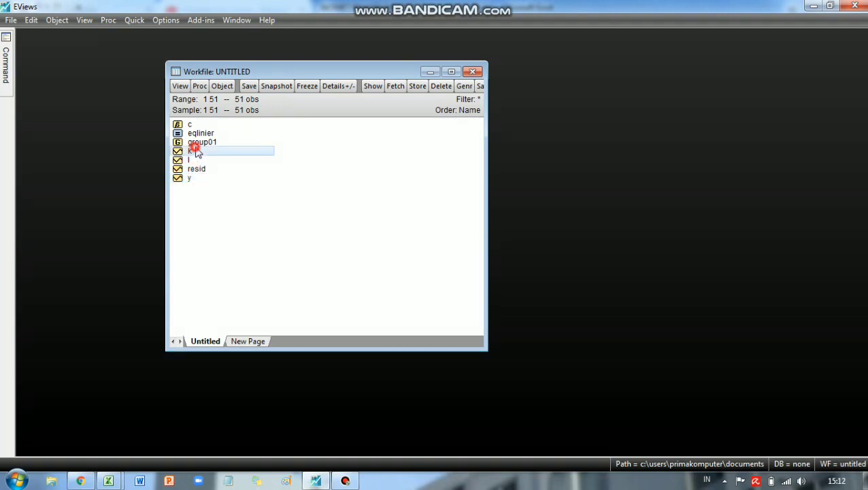
click(176, 161)
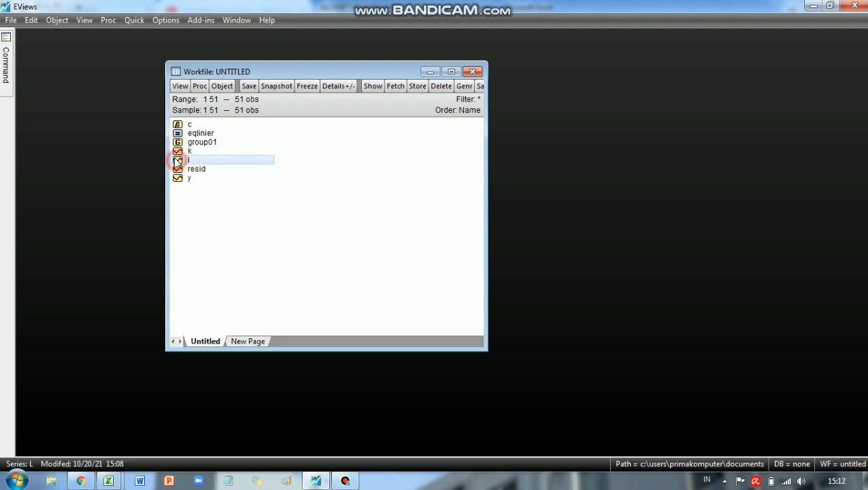
mouse_move(5, 56)
click(32, 52)
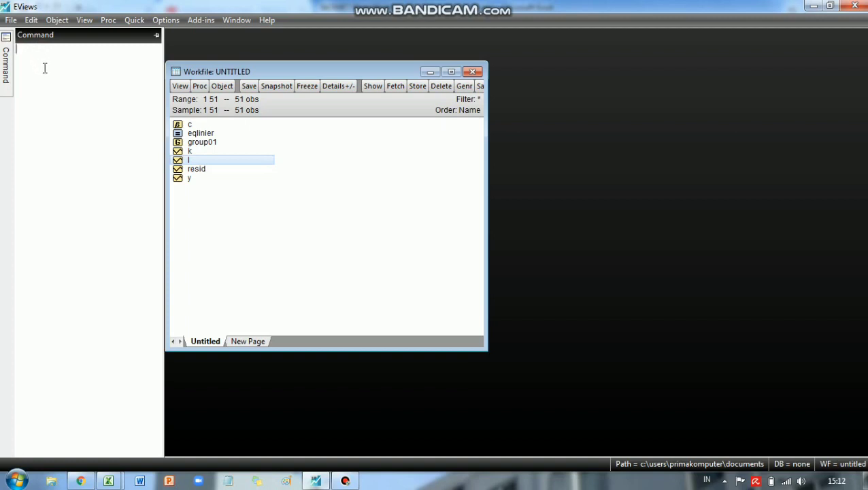
text(G)
key(BackSpace)
text(genr ln)
text(_y = log(y))
key(Return)
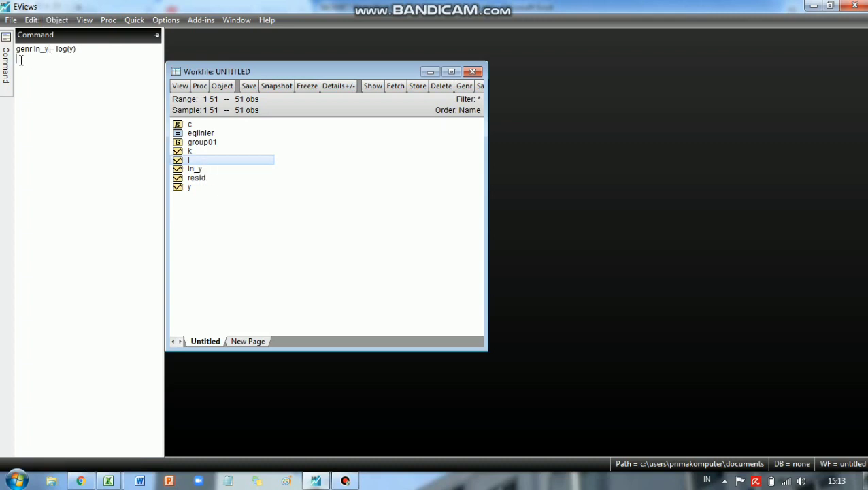
- Generate the log series of labour and capital with genr ln_l = log(l) and genr ln_k = log(k)
text(genr ln_l = log(l))
key(Return)
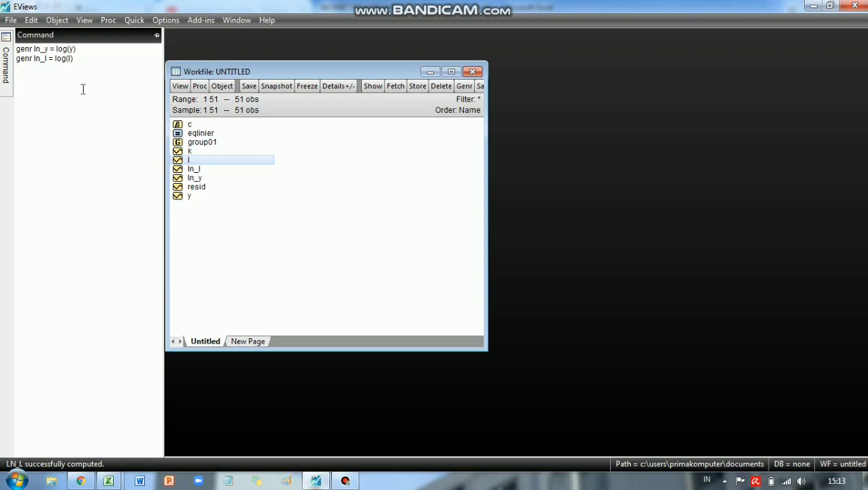
text(genr)
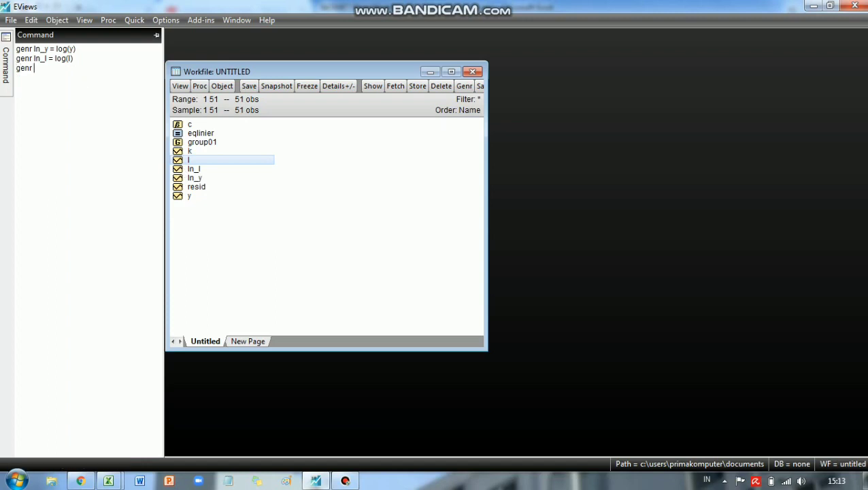
text( ln_k = log(k)
key(Return)
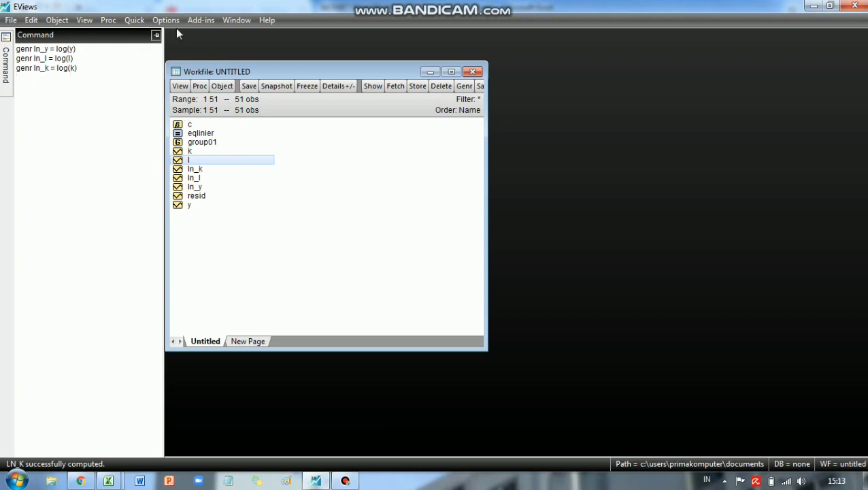
- Open the ln_k series to check its values, and minimize its window
click(250, 234)
click(199, 168)
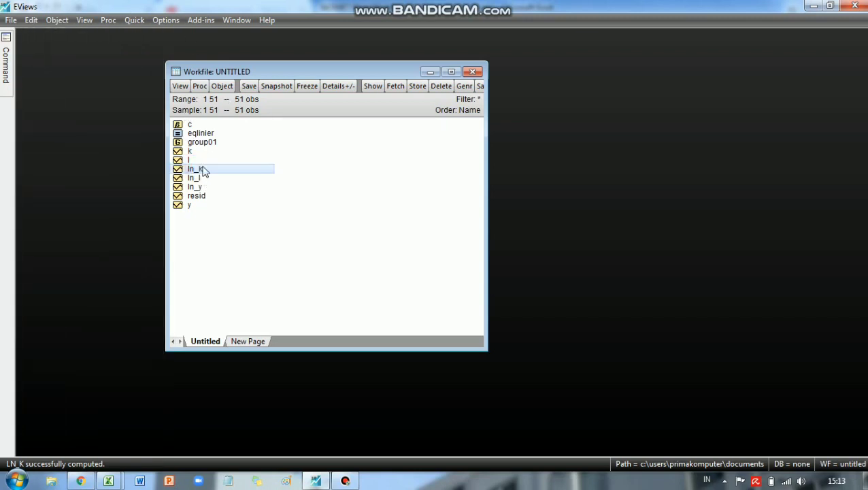
right_click(202, 172)
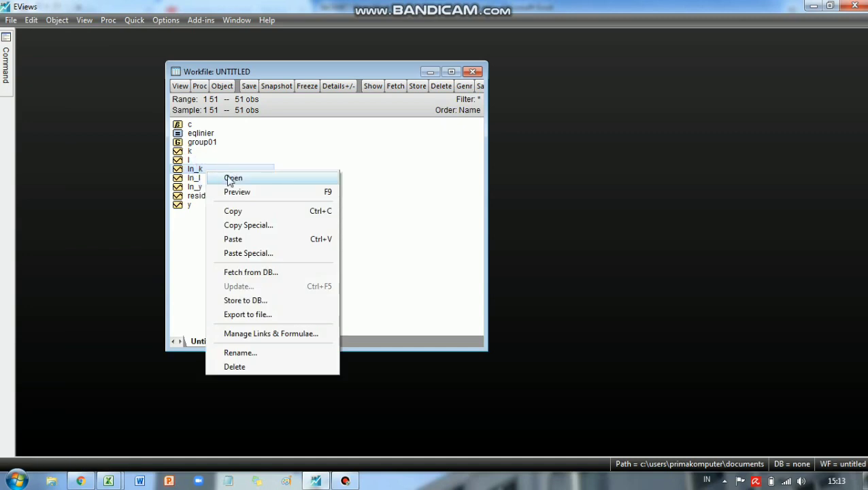
click(232, 175)
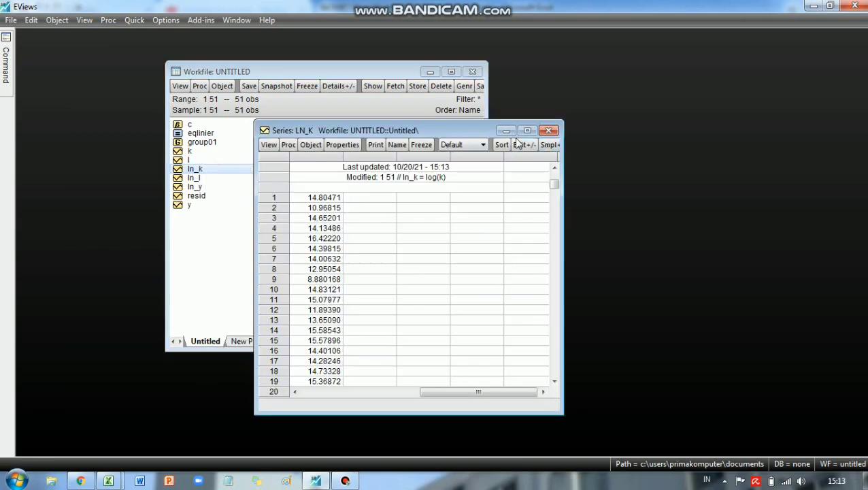
click(505, 131)
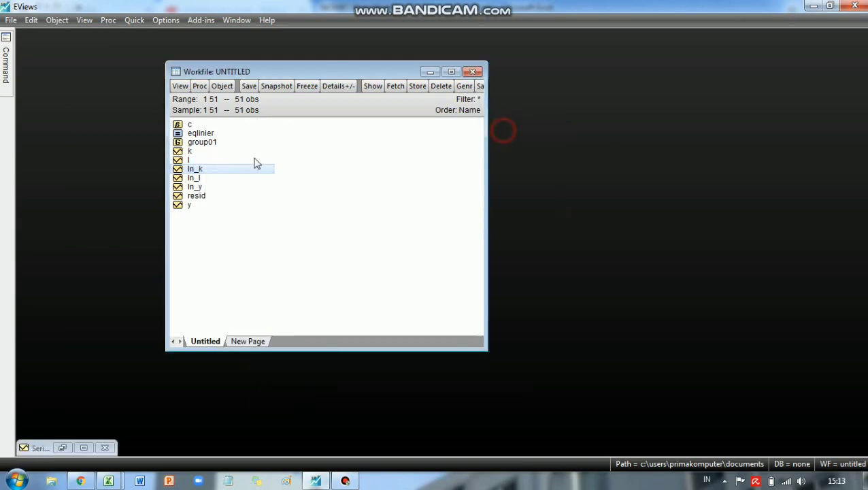
- Open the series ln_y, ln_l and ln_k together as an equation, with ln_y as the dependent variable
click(193, 189)
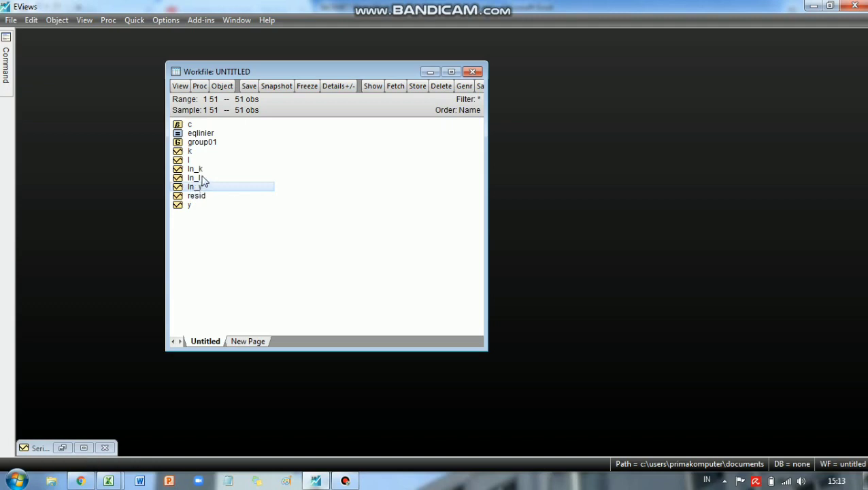
ctrl+click(202, 179)
ctrl+click(214, 170)
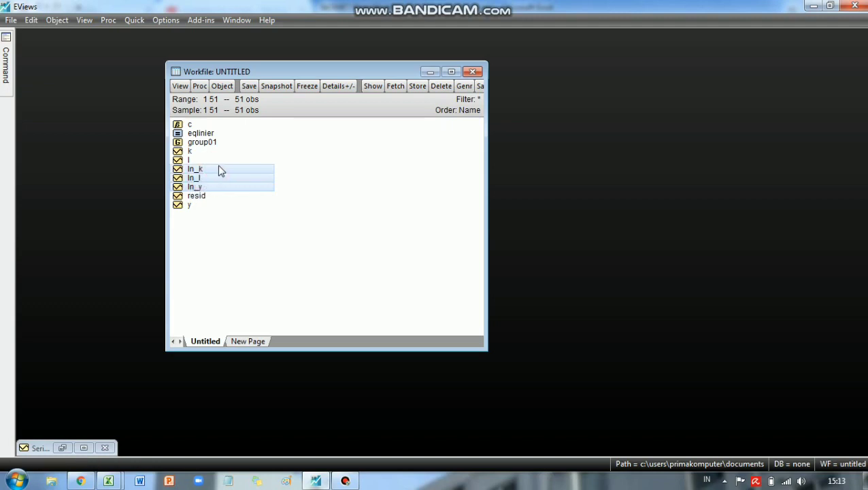
right_click(224, 184)
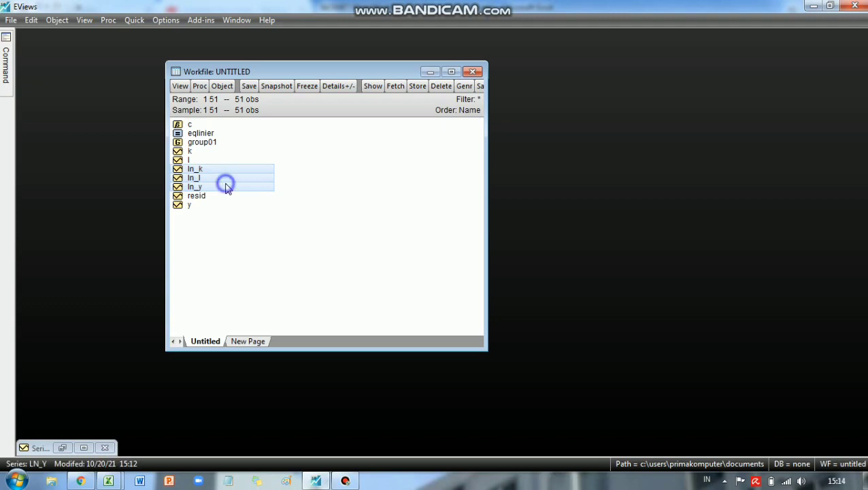
mouse_move(276, 192)
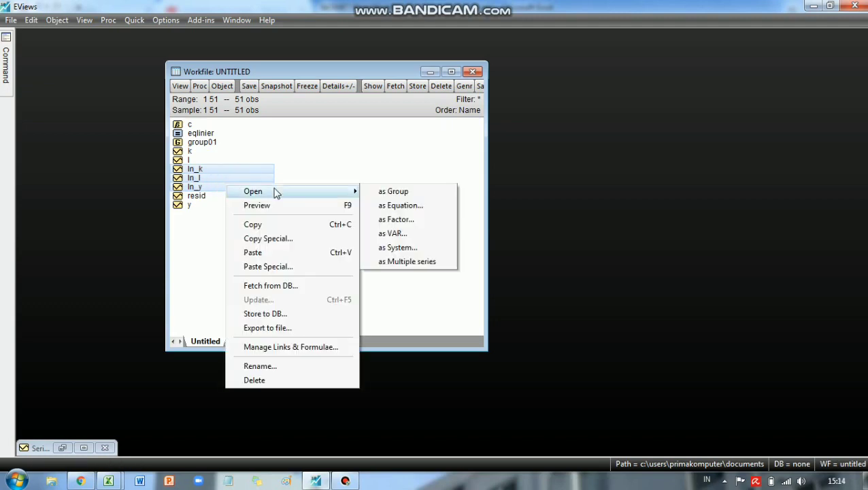
click(420, 206)
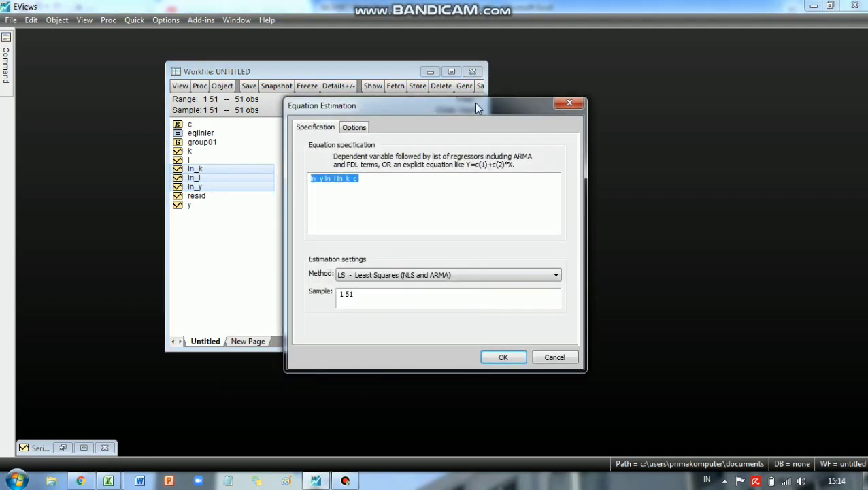
- Set the equation specification to ln_y c ln_l ln_k, estimate it by least squares, and arrange the output beside the workfile
drag(474, 103, 670, 92)
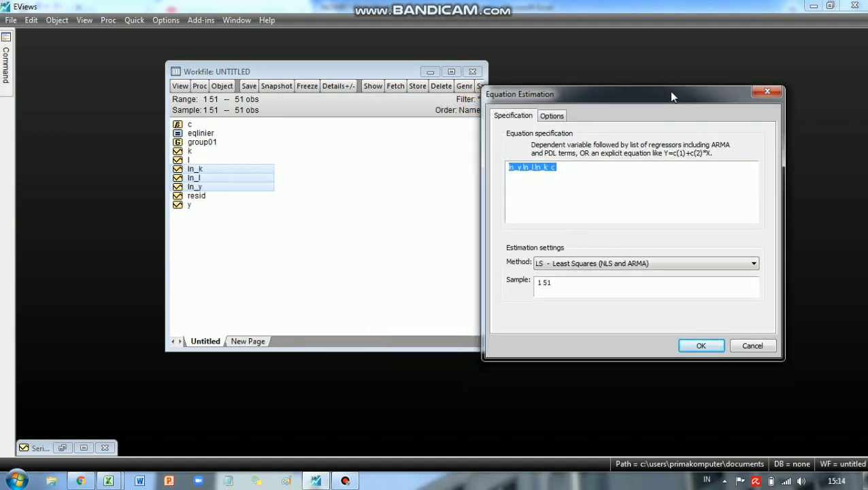
click(585, 170)
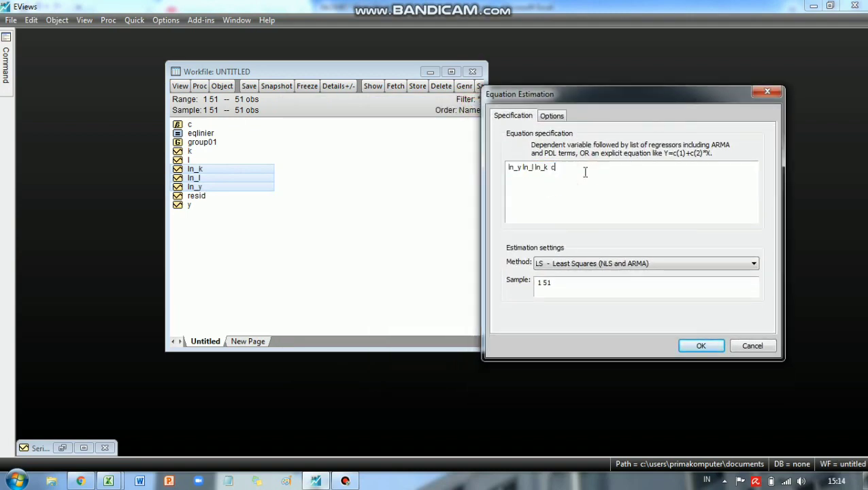
key(BackSpace)
click(522, 167)
text(c)
click(701, 347)
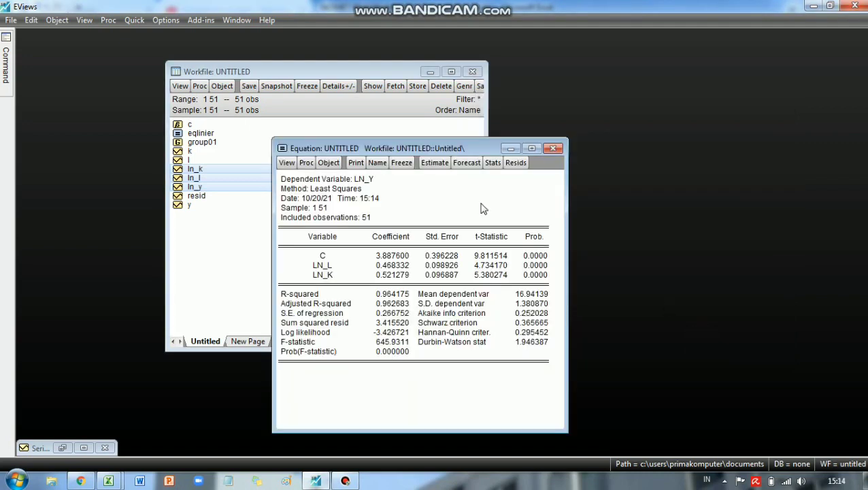
drag(654, 147, 448, 147)
drag(390, 143, 547, 119)
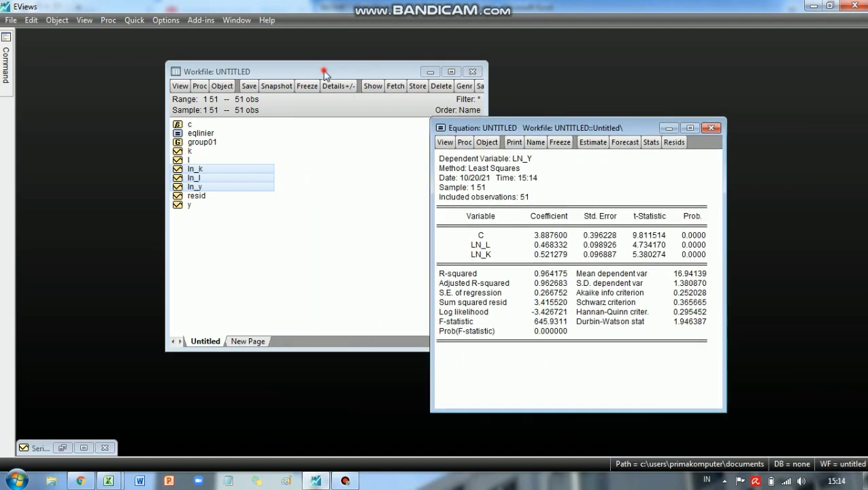
drag(325, 74, 230, 64)
drag(506, 129, 362, 115)
- Name the estimated log equation eqlog
click(392, 128)
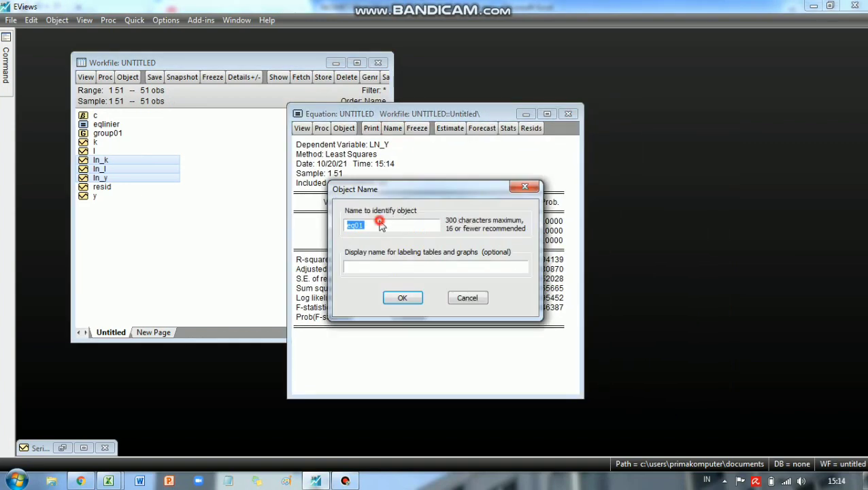
click(377, 222)
text(log)
key(Return)
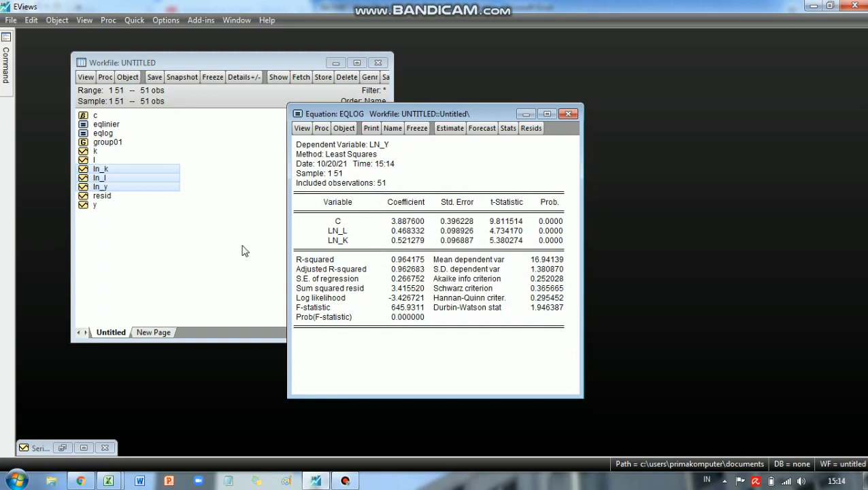
- Examine the C, LN_L and LN_K coefficients in the eqlog output, and dismiss the Windows color scheme prompt
click(386, 223)
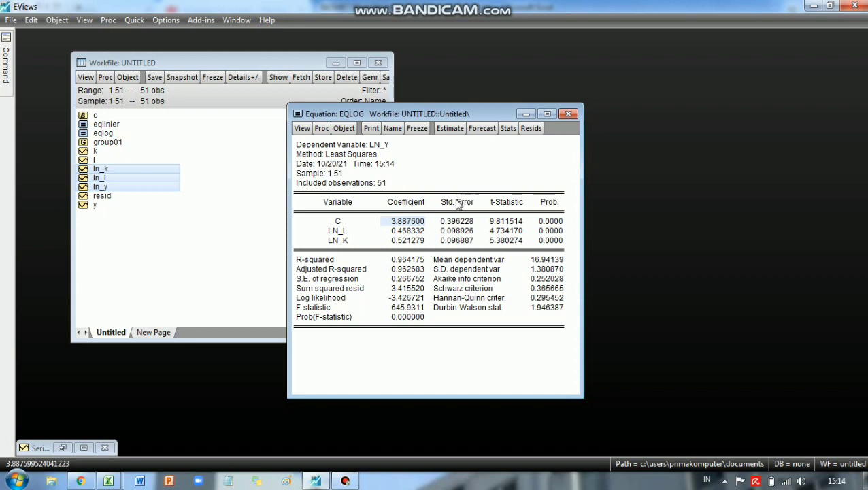
key(Down)
key(Down)
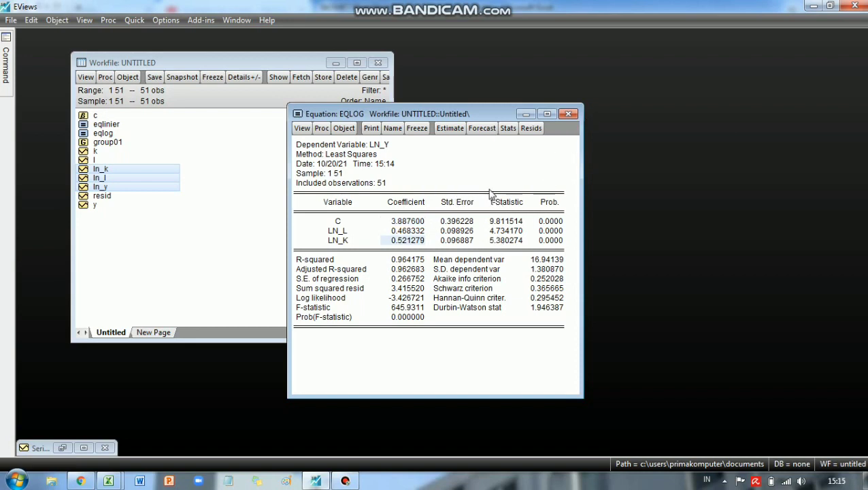
click(409, 232)
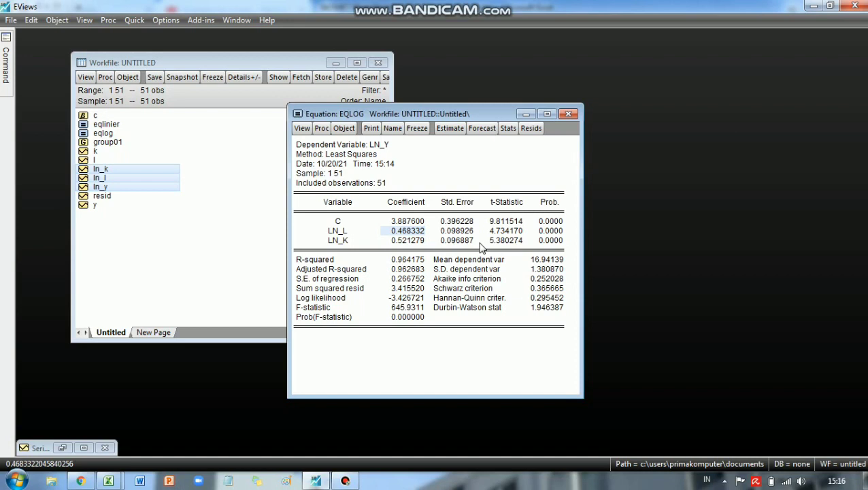
click(403, 241)
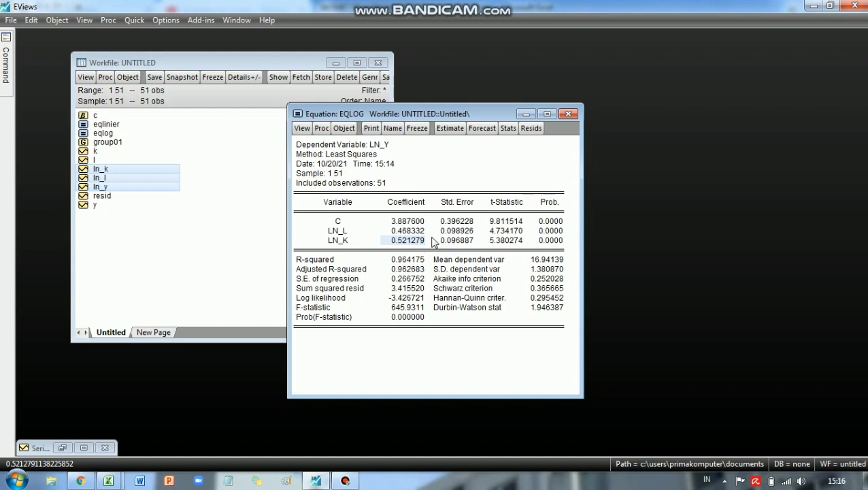
click(409, 231)
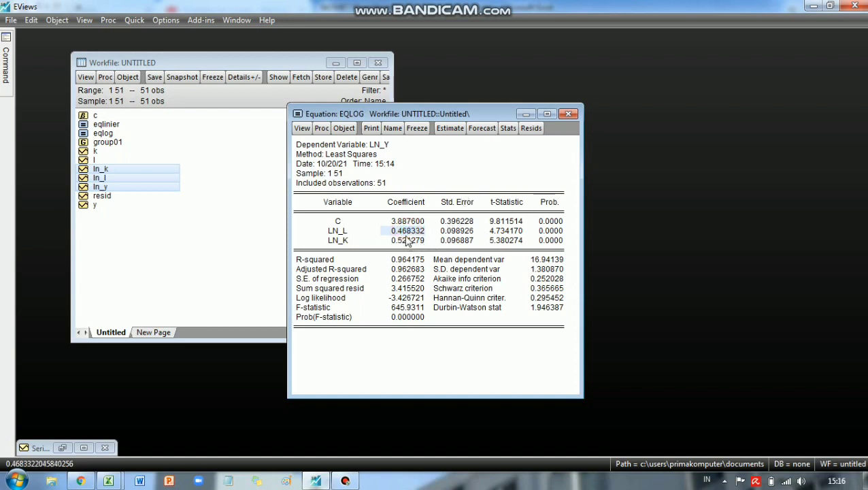
click(408, 240)
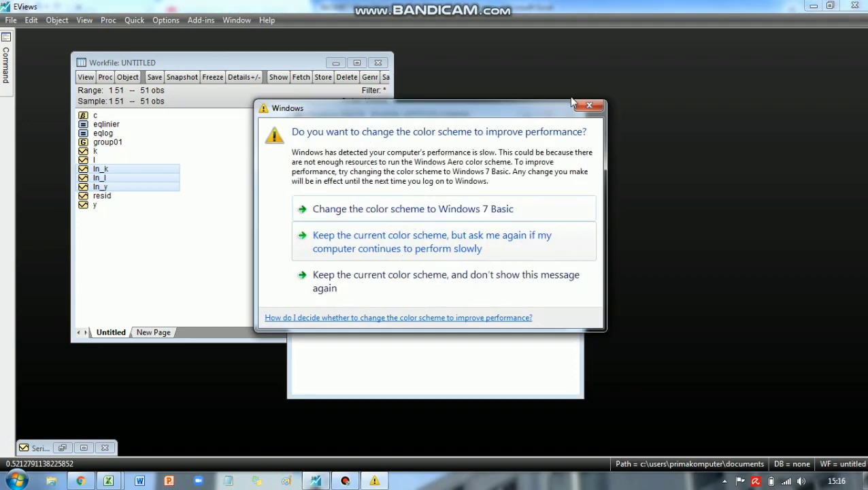
click(601, 107)
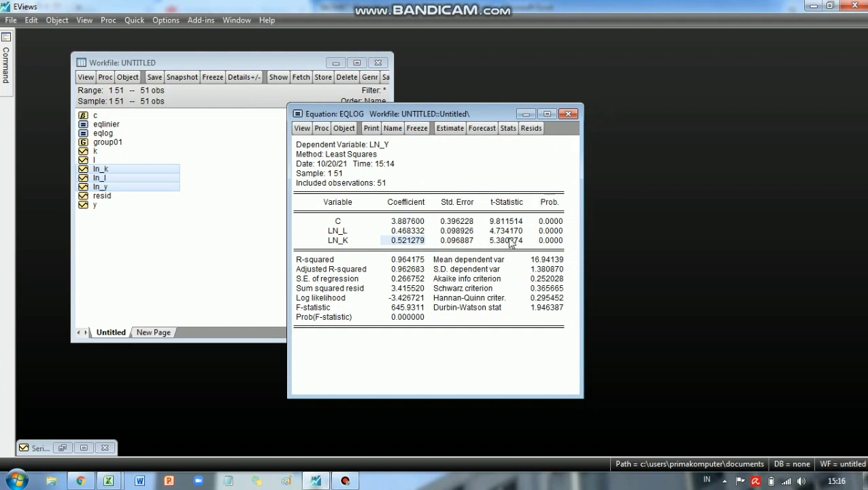
- Switch to the EKOMET PRAKTIKUM workbook in Excel, review the Y, L and K data on Sheet4, and return to EViews
click(108, 480)
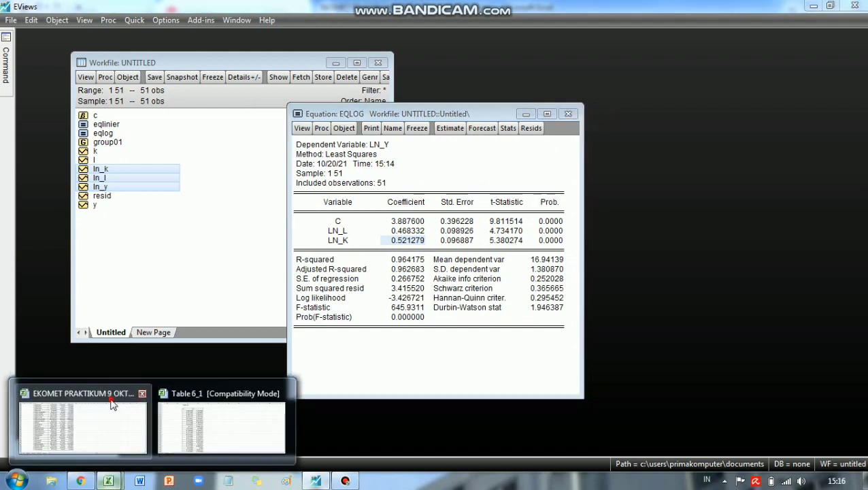
click(125, 390)
scroll(310, 220, up, 8)
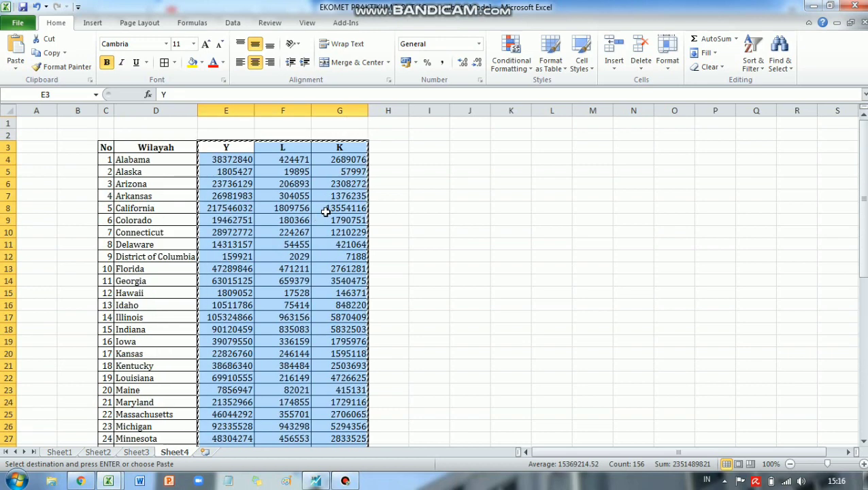
click(315, 480)
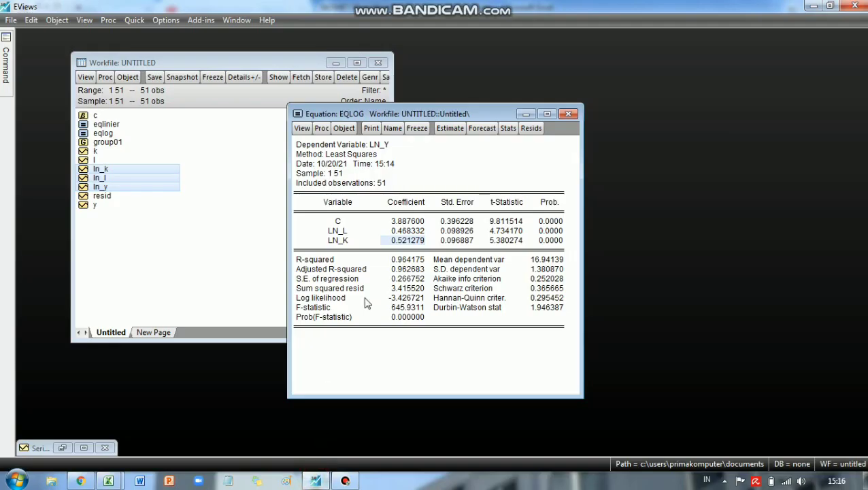
- Open the eqlinier output and move it clear of the workfile and the eqlog output for comparison
drag(433, 114, 399, 122)
click(105, 125)
double_click(105, 125)
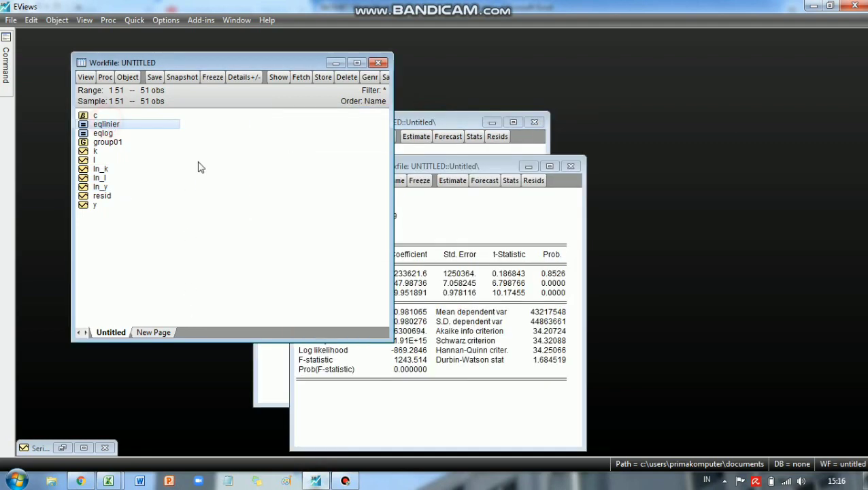
drag(467, 170, 727, 57)
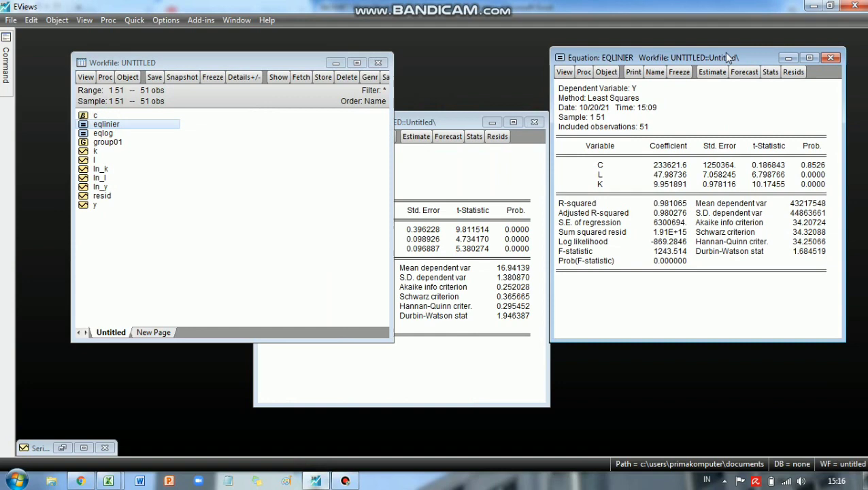
- Arrange the eqlog and eqlinier output windows closer together, side by side, to compare the two regressions
click(416, 122)
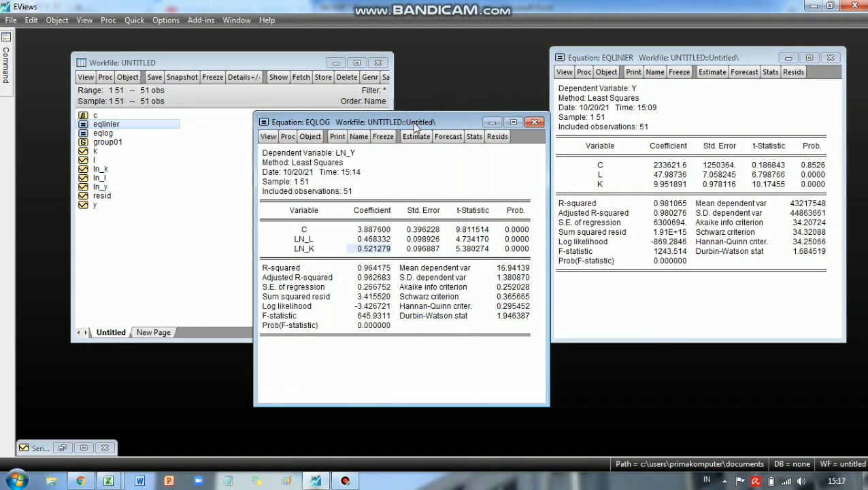
drag(416, 125, 364, 129)
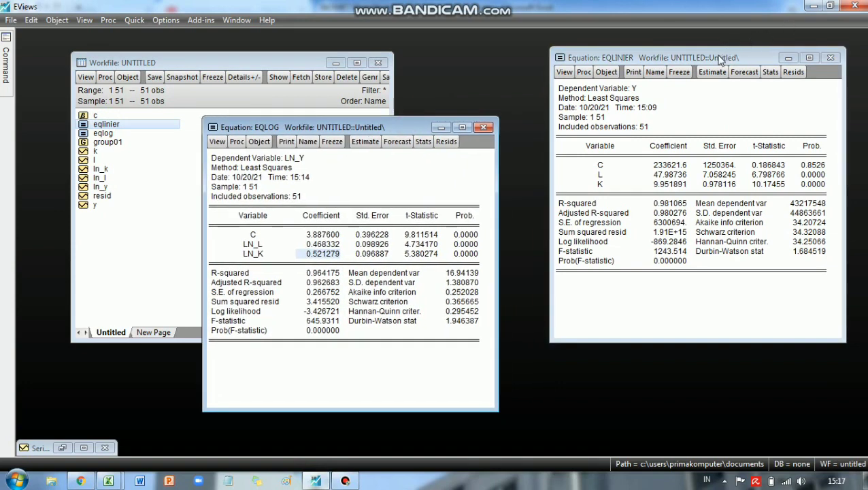
drag(721, 59, 650, 76)
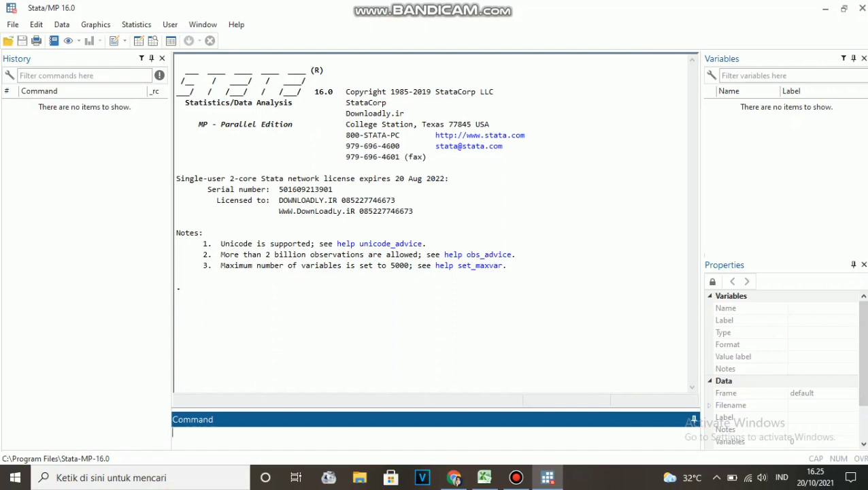
- Review the Y, L and K data on Sheet4 of the EKOMET PRAKTIKUM workbook in Excel, and return to Stata
mouse_move(484, 477)
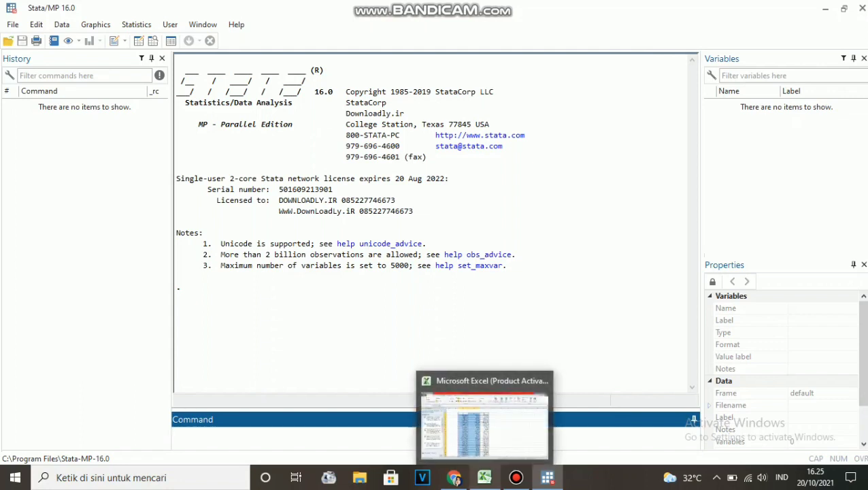
click(484, 422)
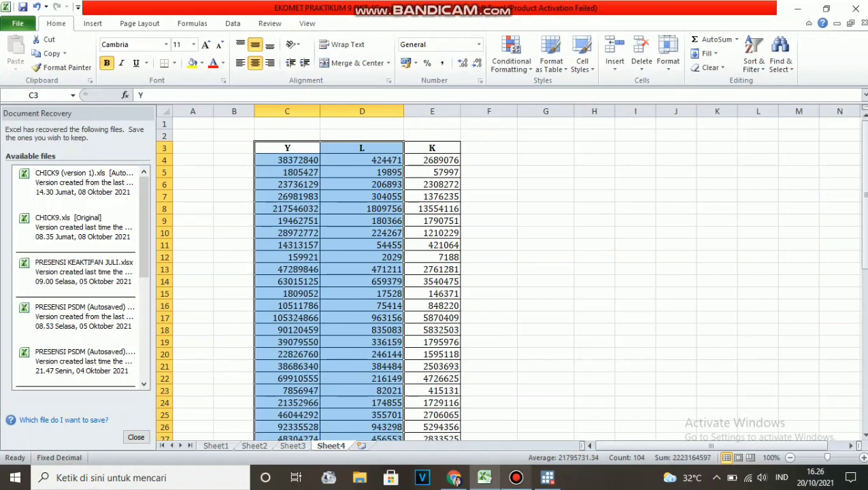
click(548, 477)
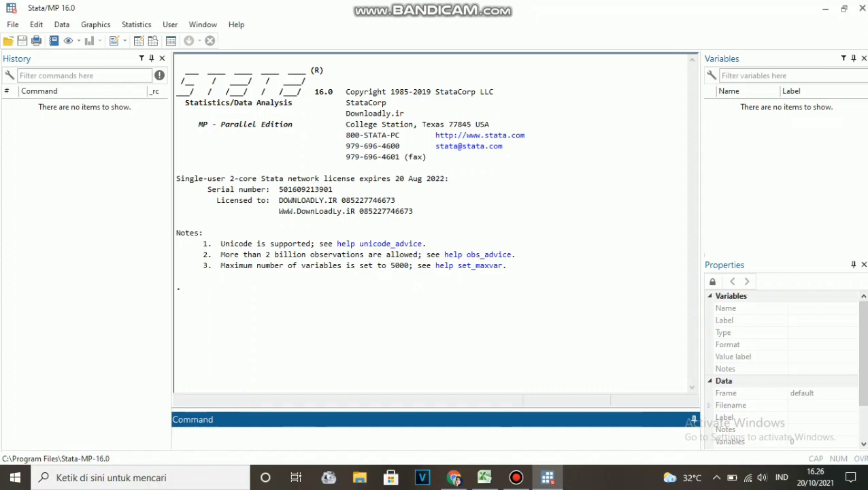
- Start an Excel spreadsheet import and choose the EKOMET PRAKTIKUM 9 OKT file from the Unduhan folder
click(13, 24)
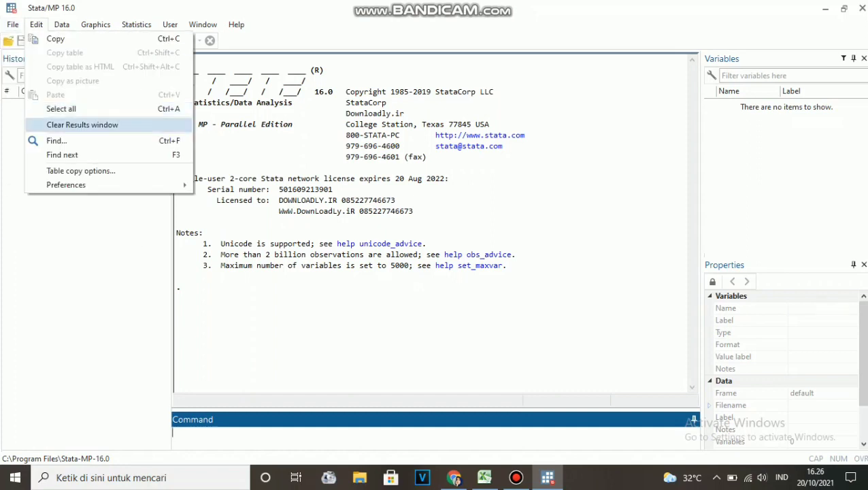
mouse_move(13, 24)
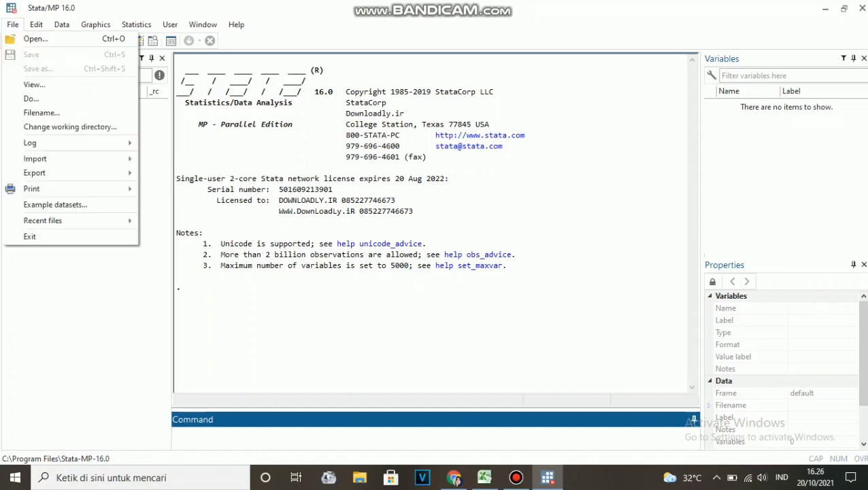
mouse_move(41, 158)
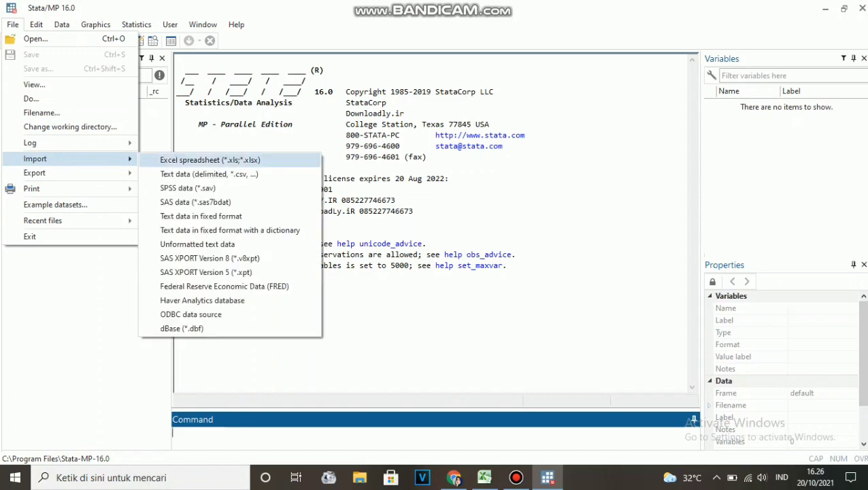
click(210, 160)
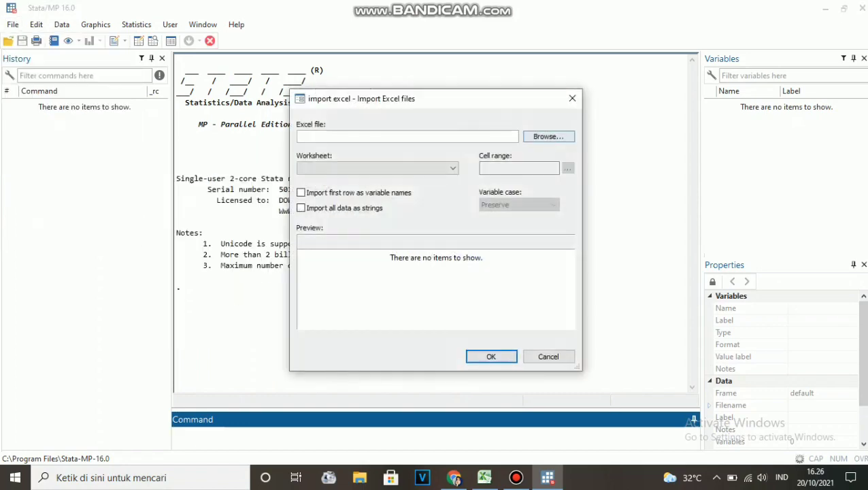
click(549, 136)
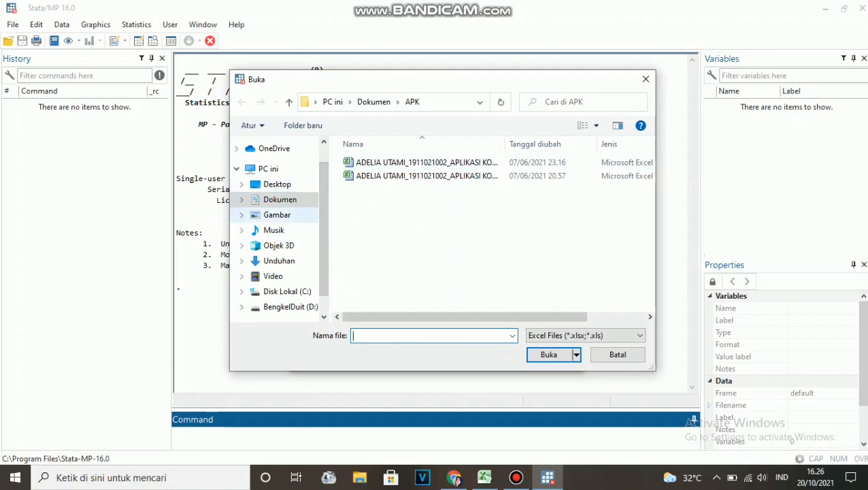
click(279, 261)
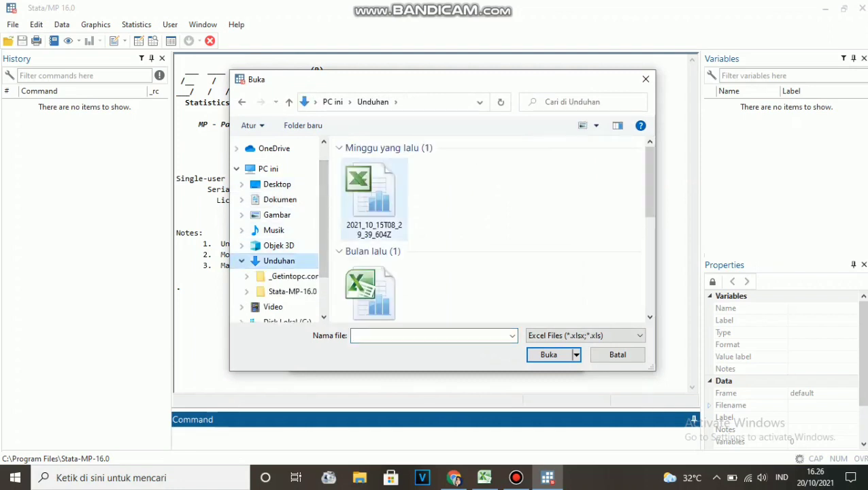
click(374, 204)
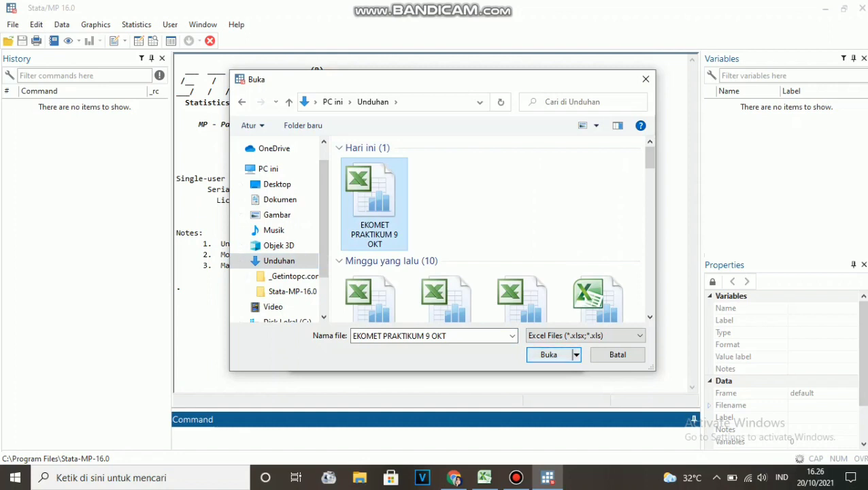
key(Return)
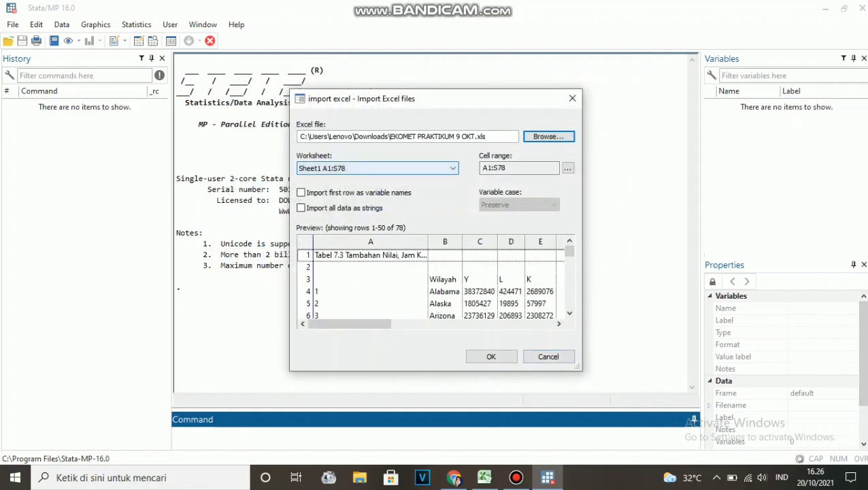
- Import worksheet Sheet4 with range C3:E54, using the first row as variable names
click(408, 168)
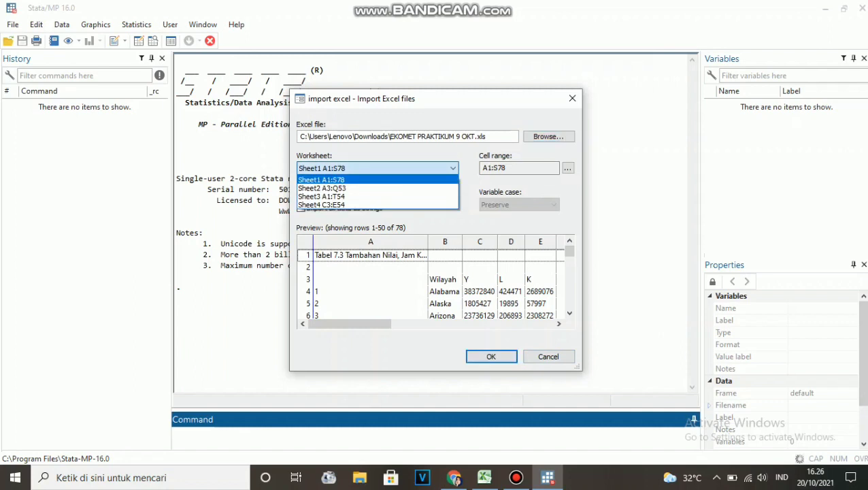
click(340, 205)
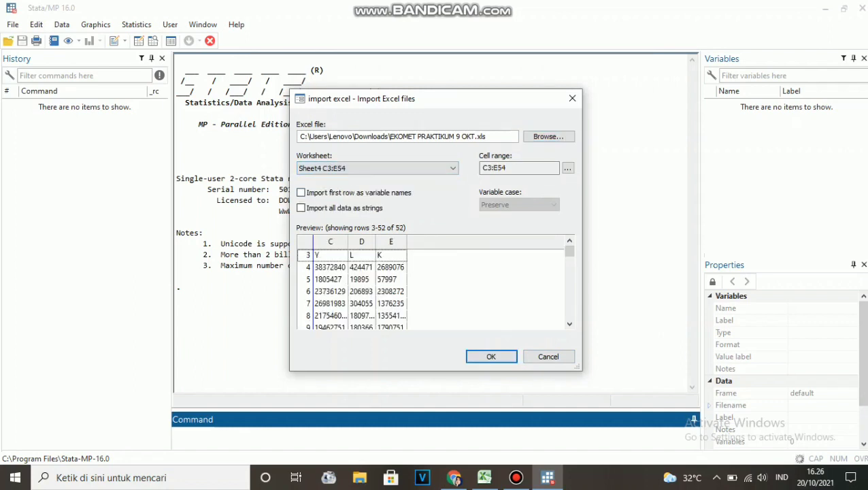
click(300, 193)
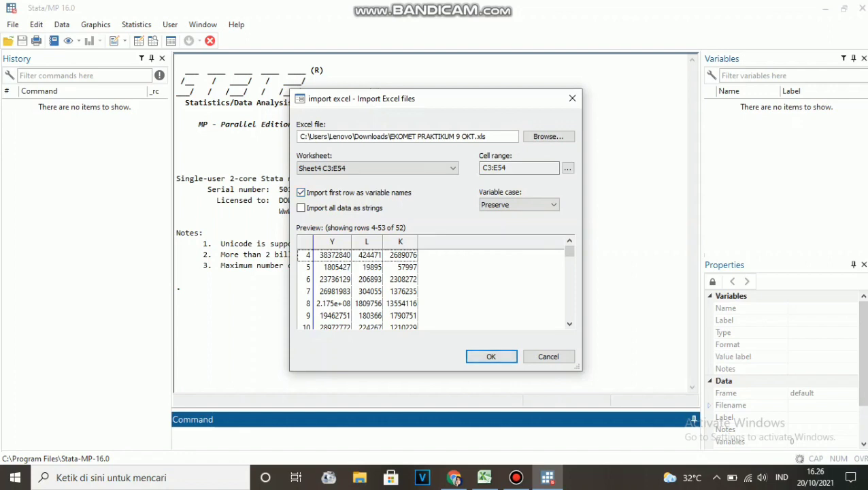
click(490, 357)
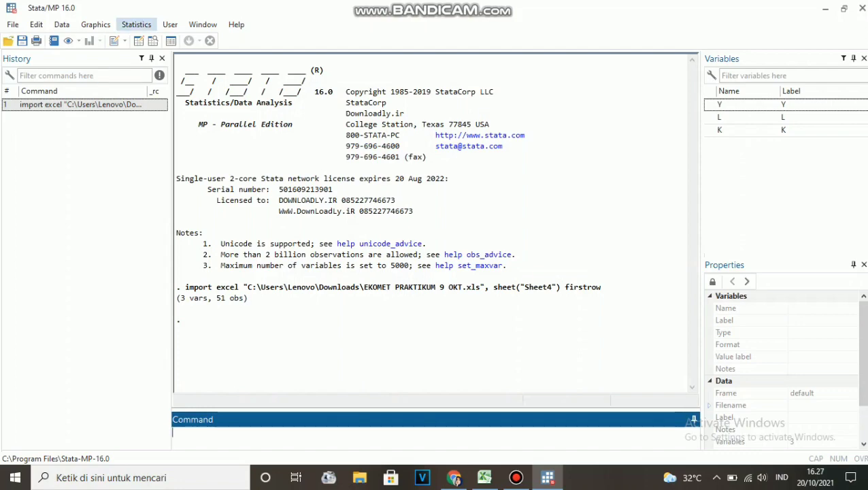
- Run a linear regression with Y as the dependent variable and L and K as the independent variables
click(136, 24)
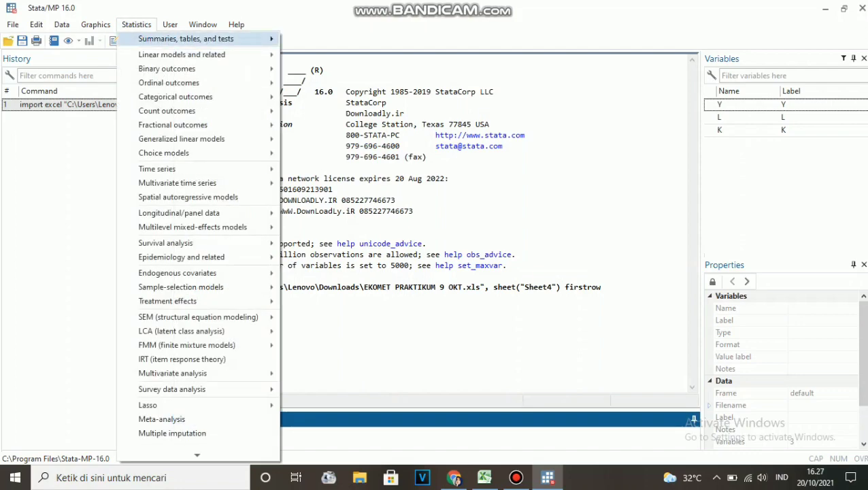
mouse_move(182, 55)
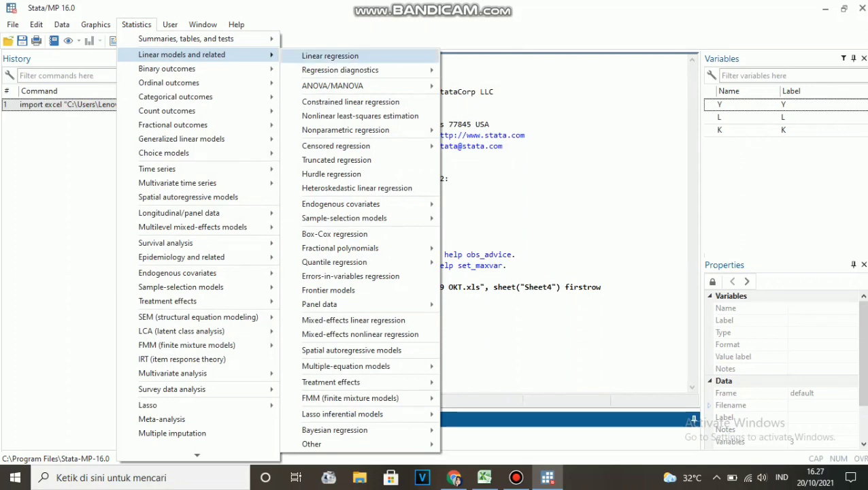
click(330, 56)
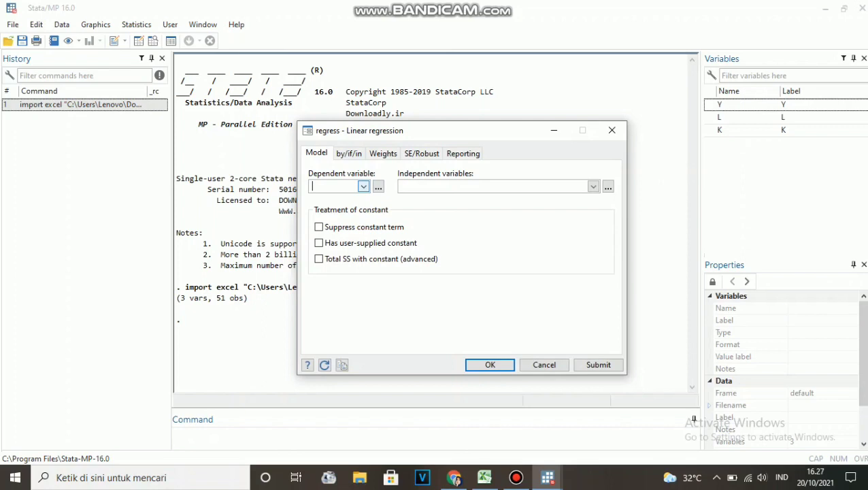
click(363, 187)
click(327, 196)
click(593, 187)
click(504, 208)
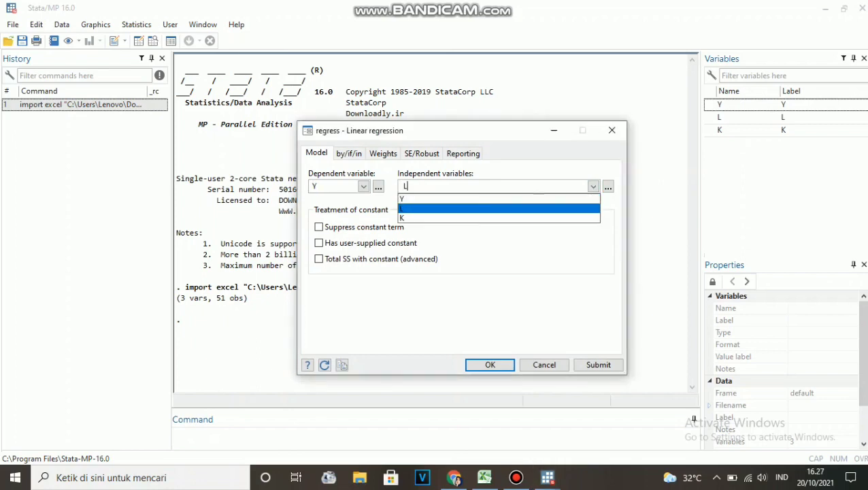
click(593, 186)
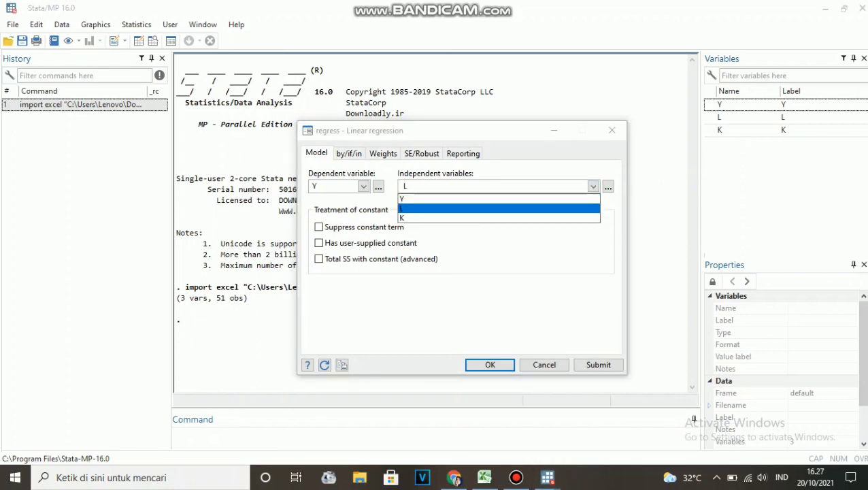
click(503, 218)
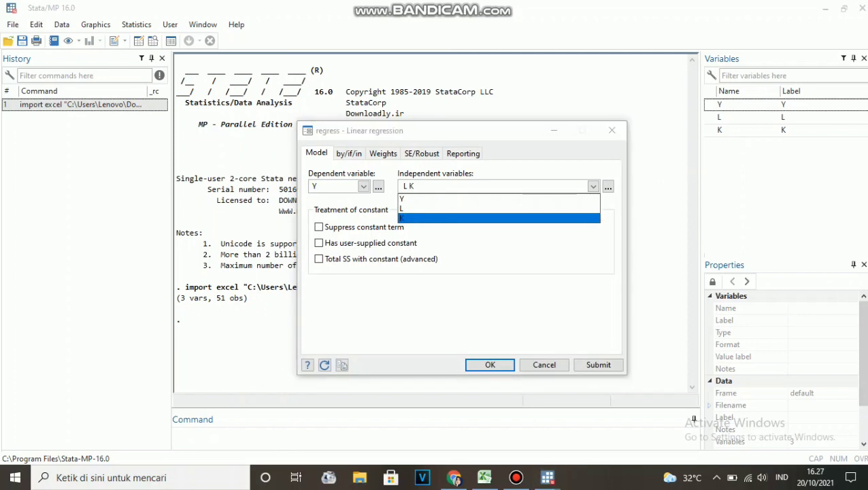
click(490, 364)
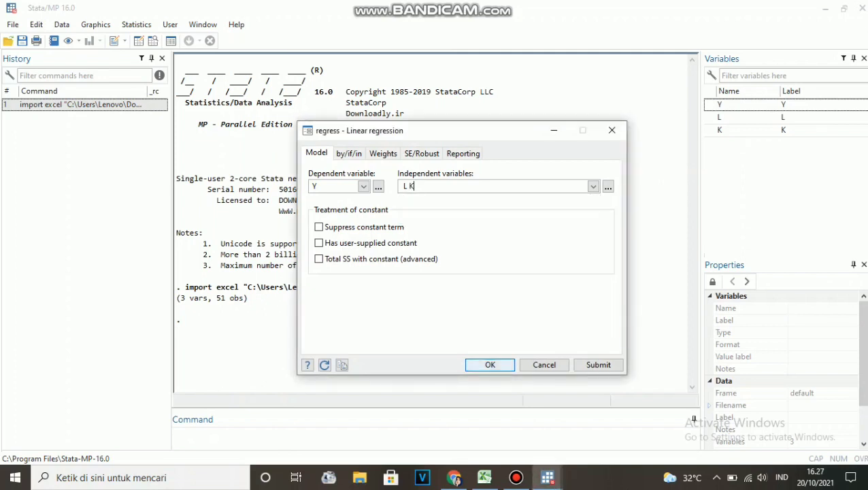
click(490, 364)
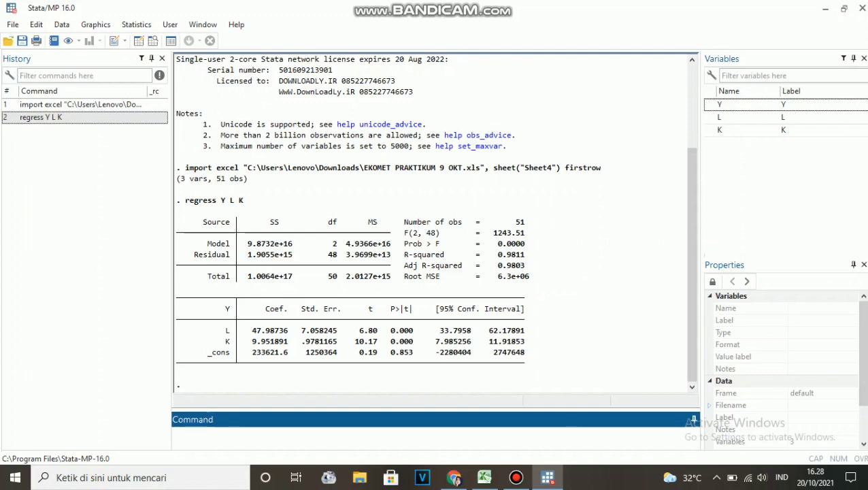
- Generate the log variable lnY with the command generate lnY = ln(Y)
text(generate)
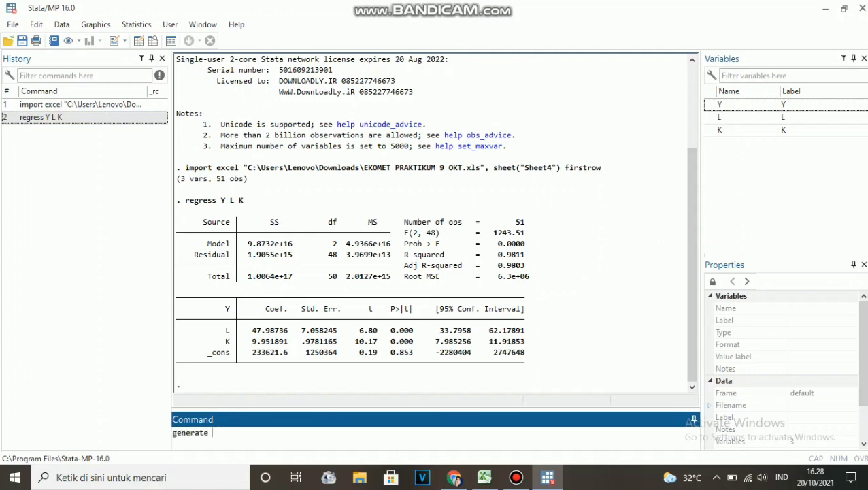
text( ln)
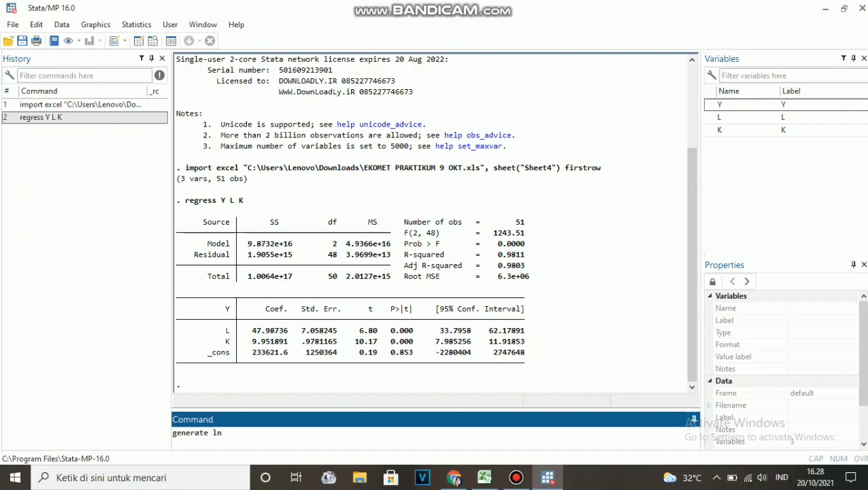
text(Y = ln()
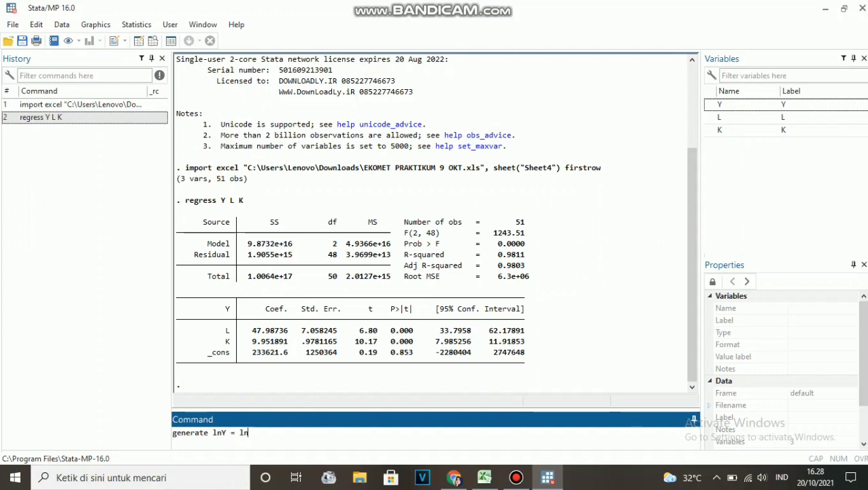
text(Y)
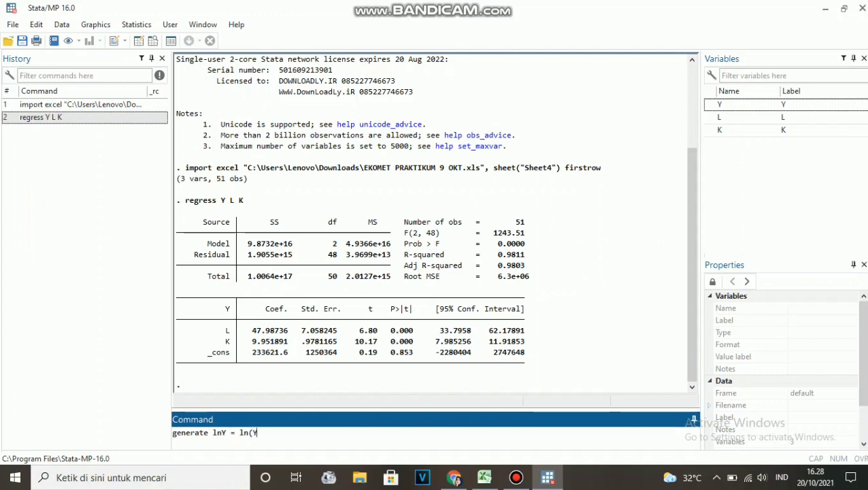
text())
key(Left)
key(Left)
key(BackSpace)
text(Y)
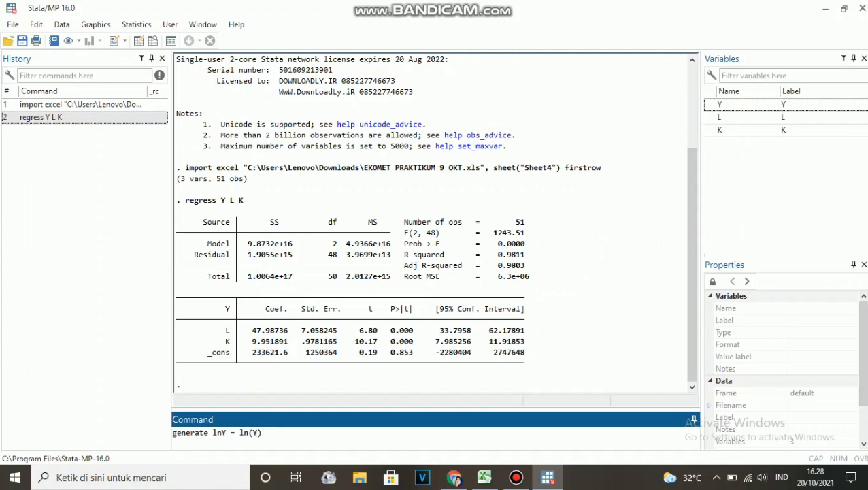
key(Right)
key(Right)
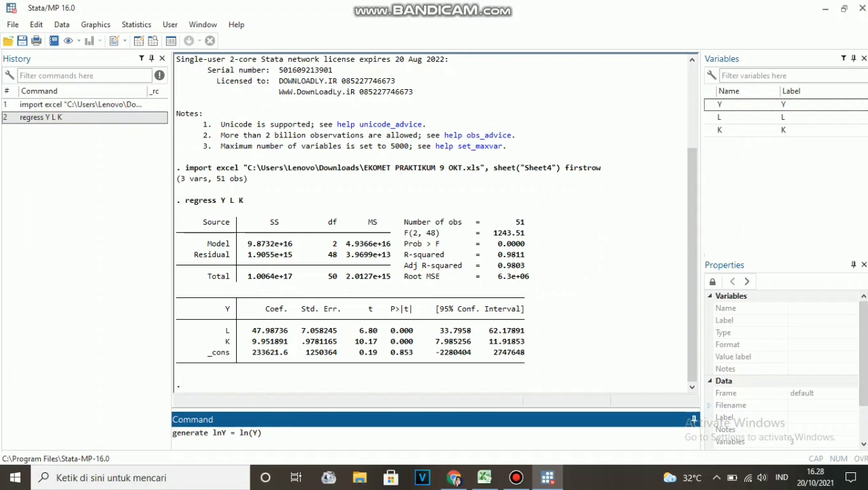
key(BackSpace)
key(BackSpace)
text())
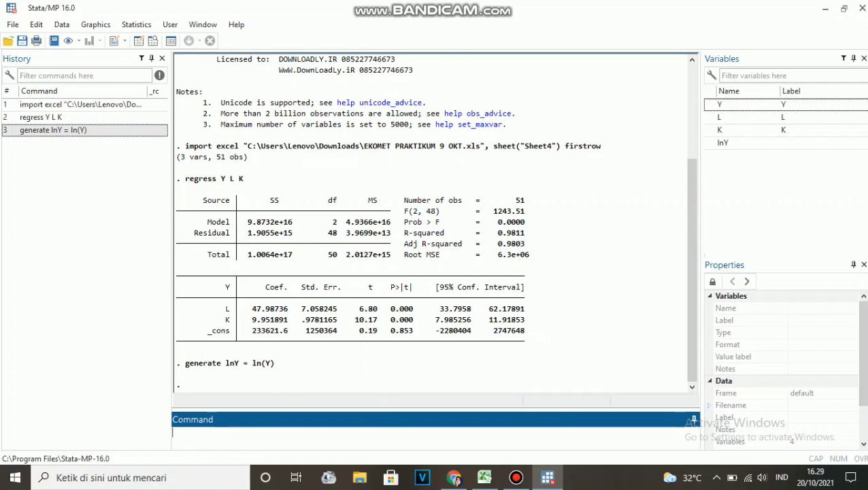
- Check the generated lnY column in the editable data view, and close the view
click(61, 24)
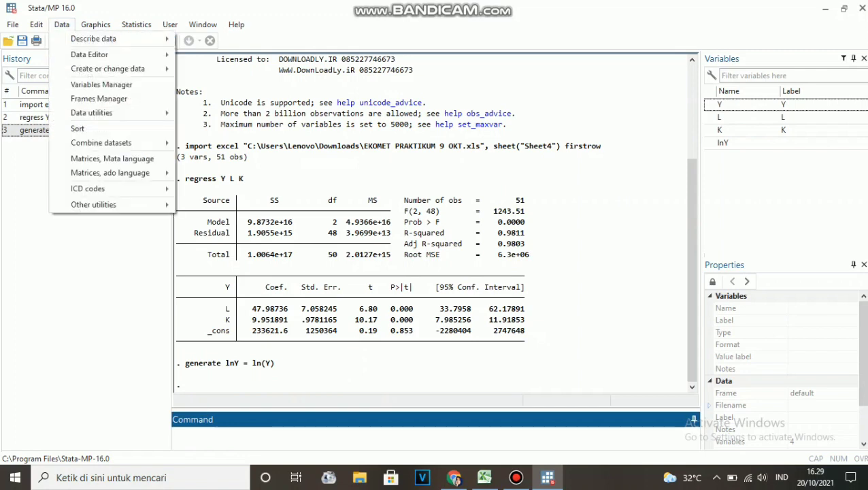
mouse_move(89, 55)
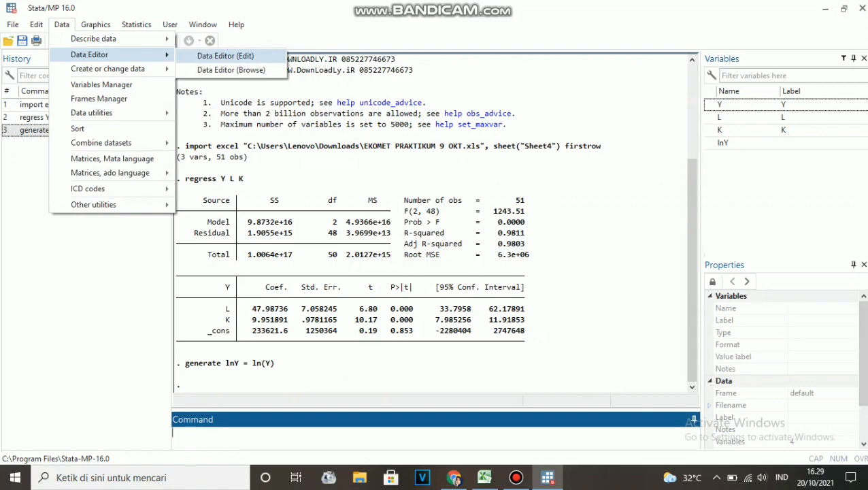
click(225, 57)
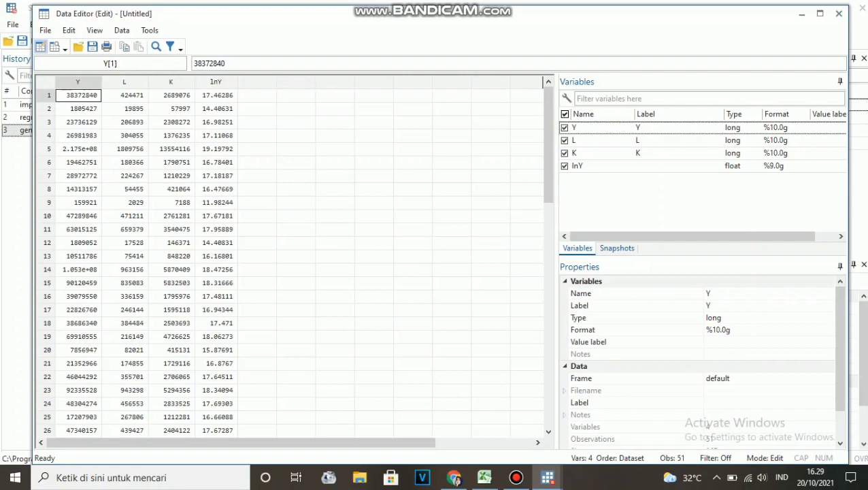
click(838, 14)
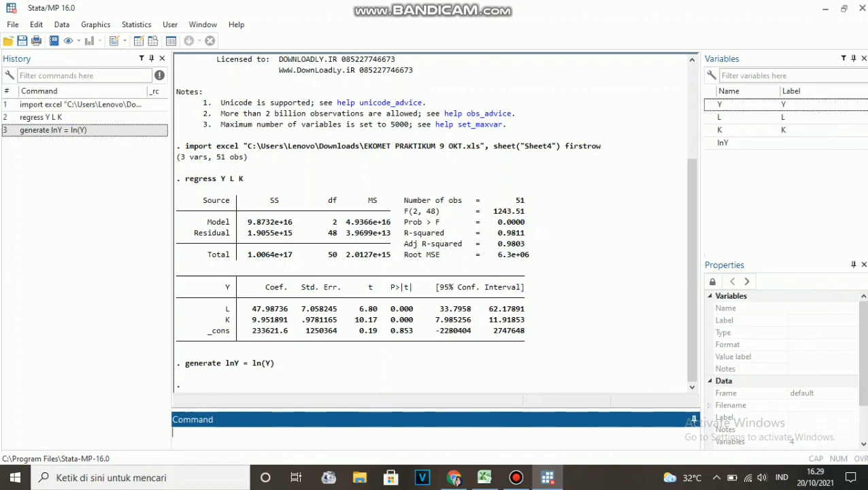
- Generate the log variable lnL with the command generate lnL = ln(L)
text(generat)
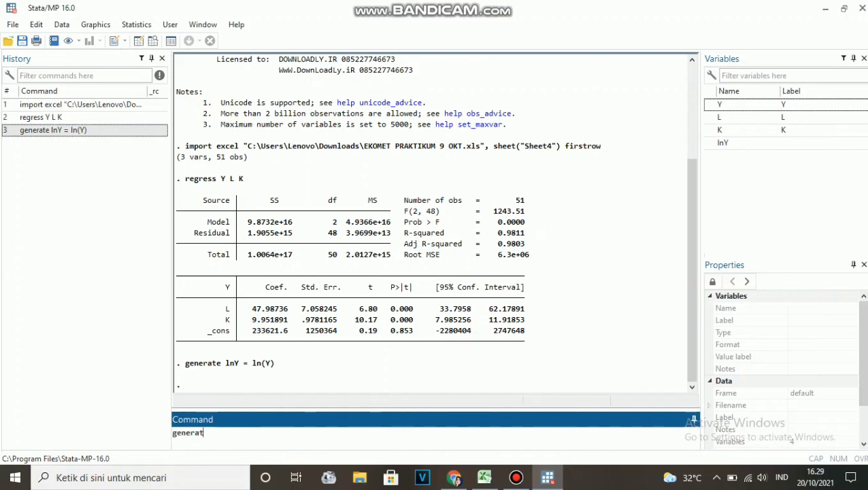
text(e ln)
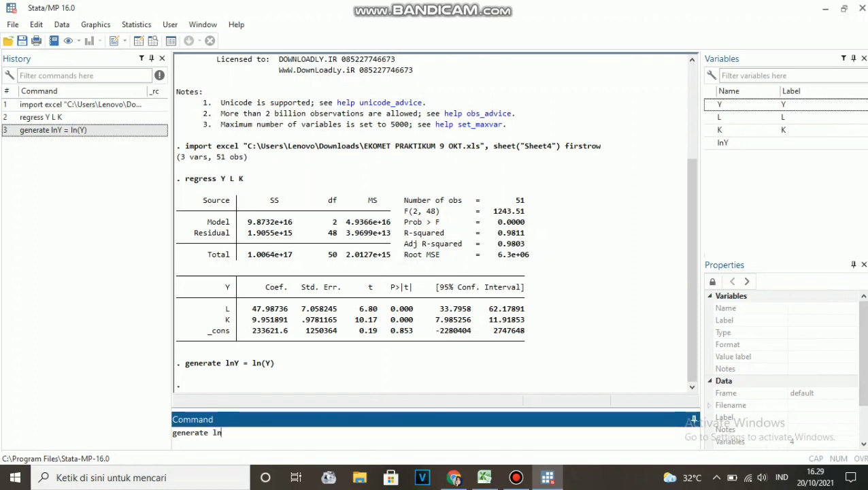
text(L = )
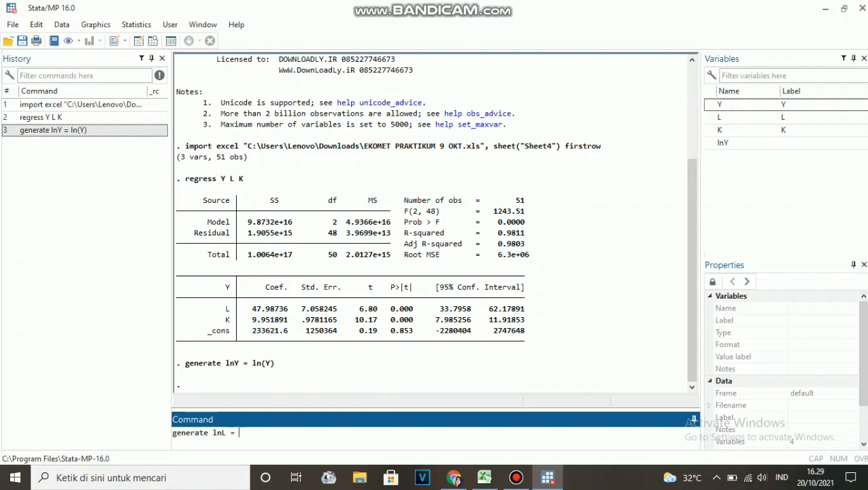
text(ln(L))
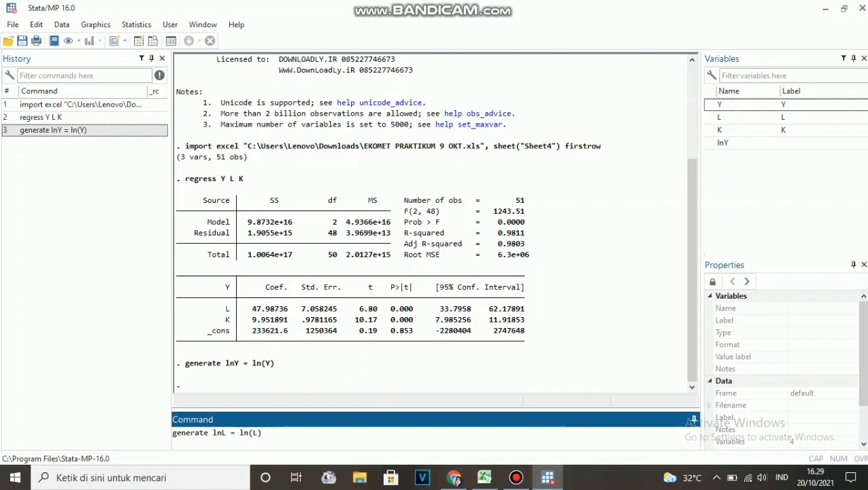
click(226, 433)
key(BackSpace)
text(L)
key(Right)
key(Right)
key(Right)
key(Right)
key(Right)
key(Right)
key(Right)
key(Right)
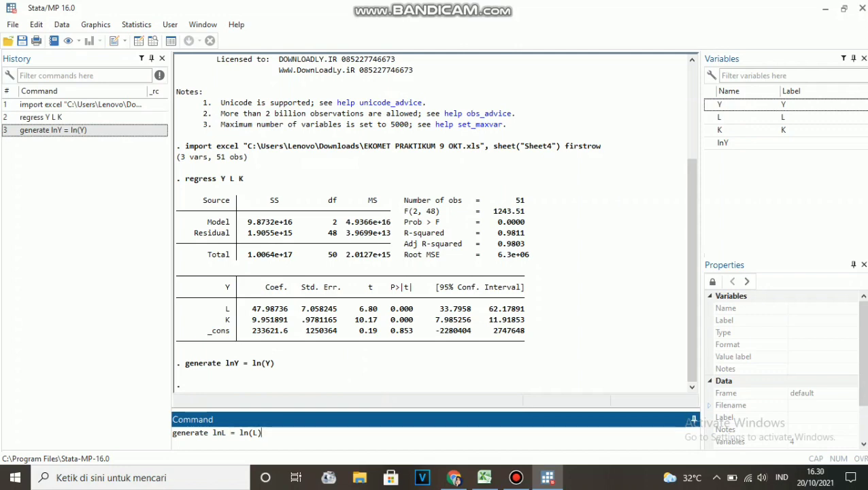
key(Return)
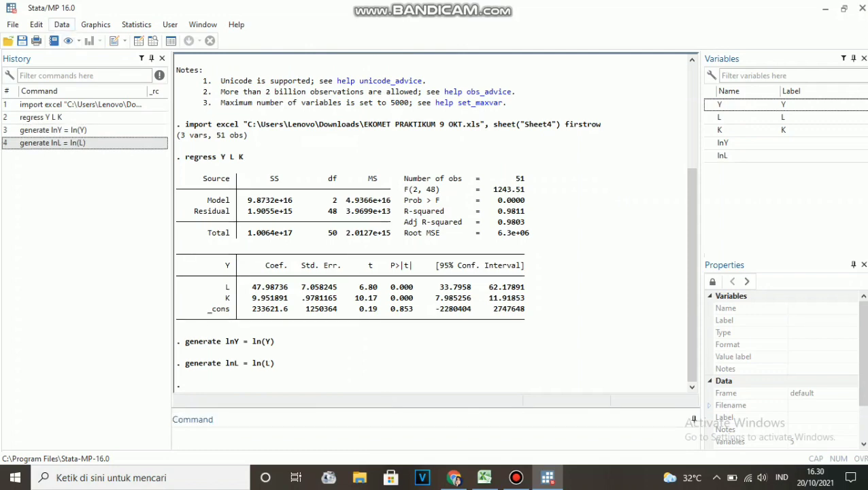
- Check the generated lnL column in the editable data view, and close the view
click(61, 24)
mouse_move(89, 55)
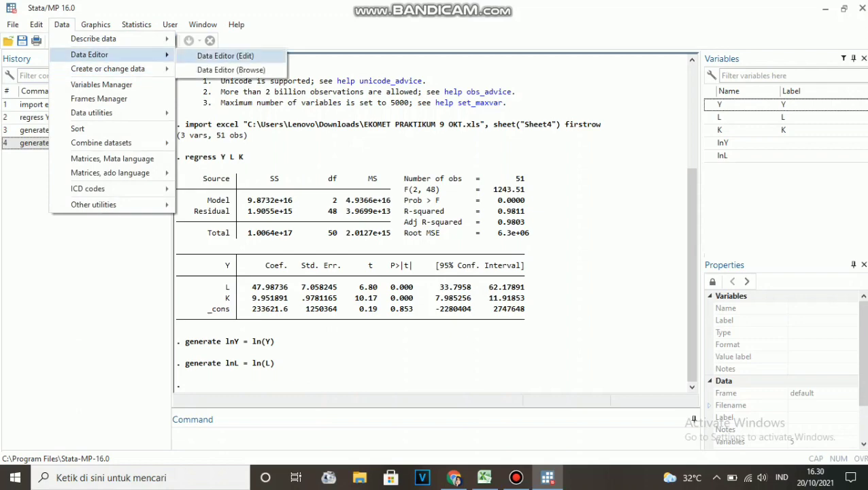
click(225, 55)
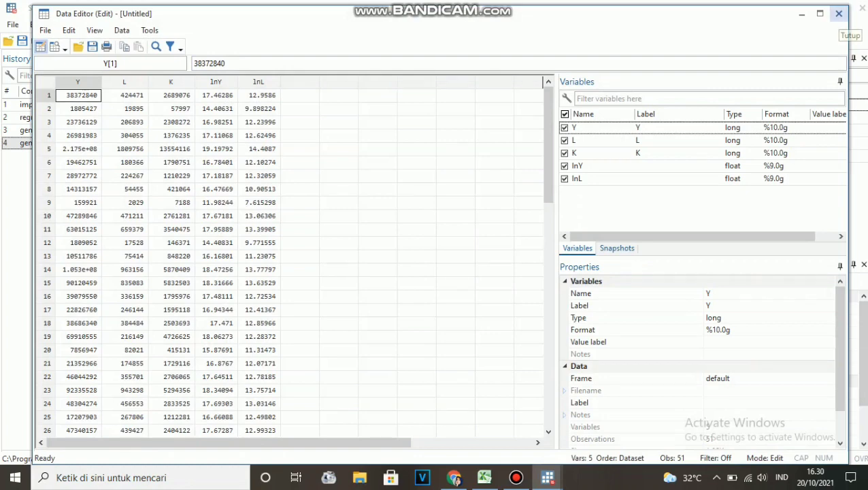
click(838, 13)
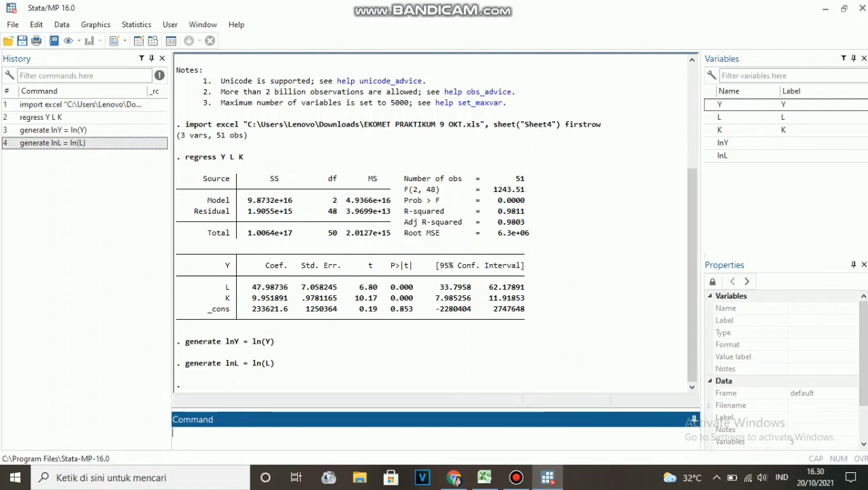
- Generate the log variable lnK with the command generate lnK = ln(K)
text(generate)
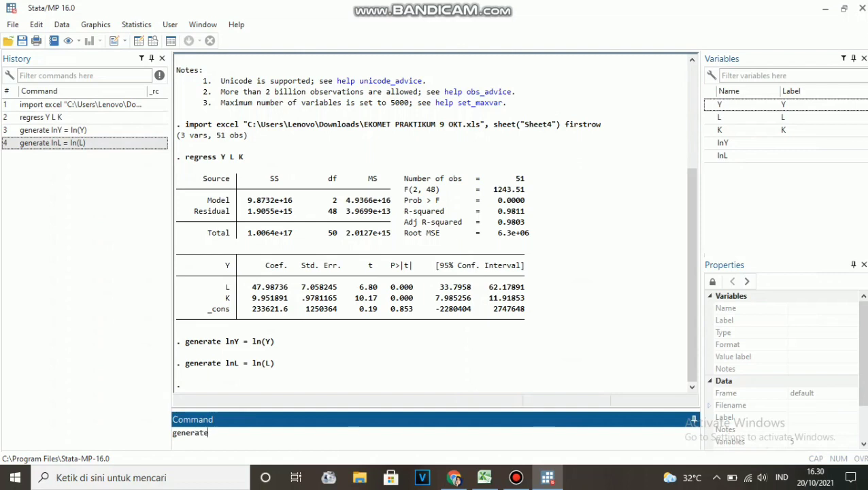
text( lnK = l)
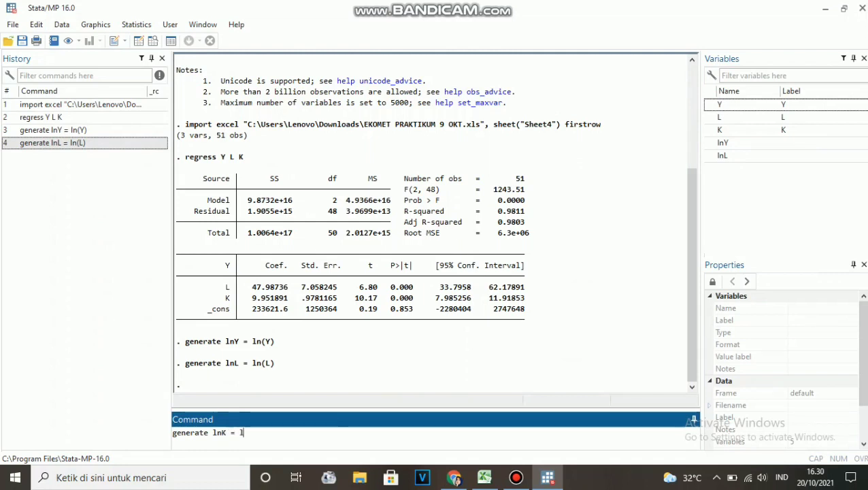
text(n)
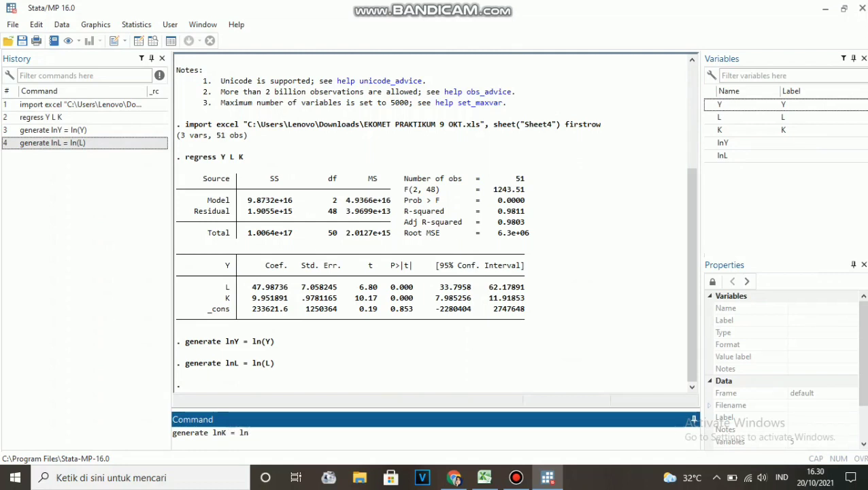
text((K))
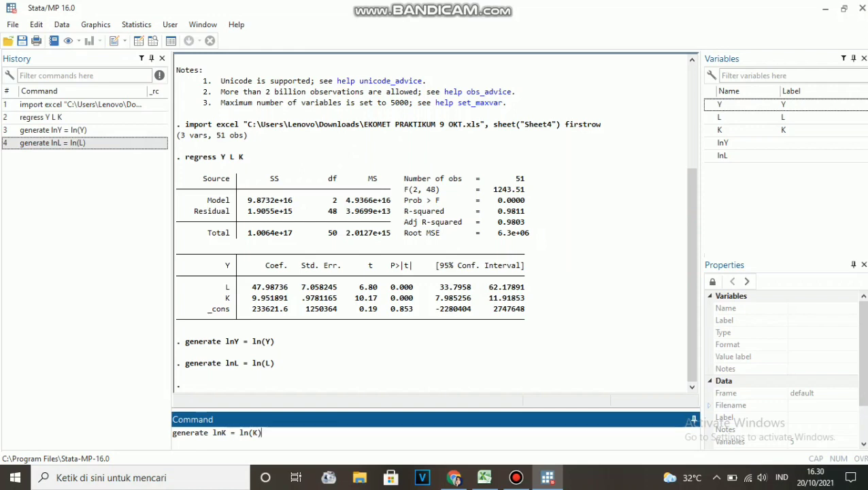
key(BackSpace)
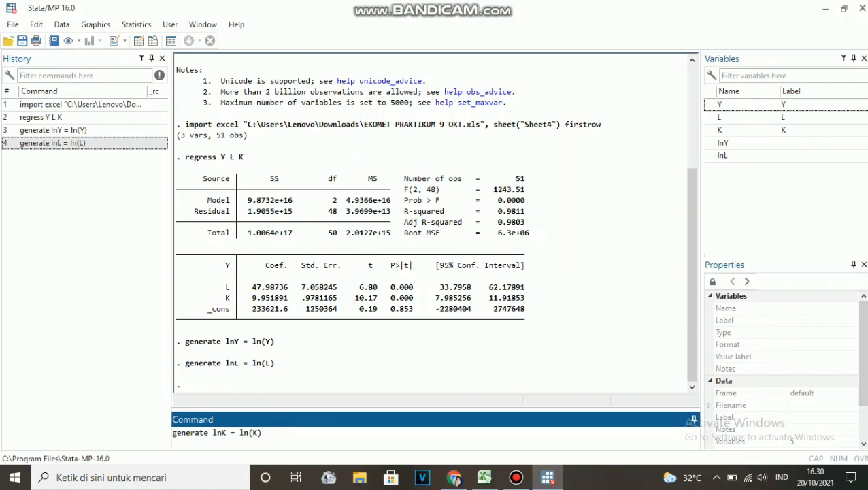
key(Return)
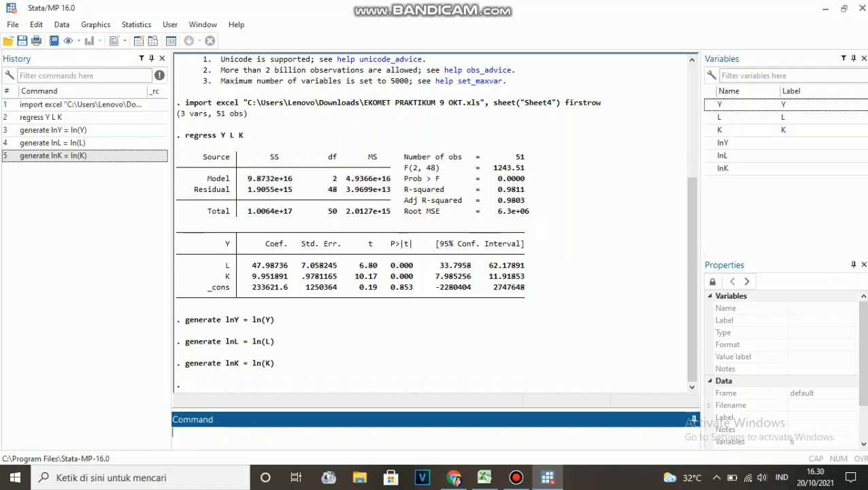
- Check the generated lnK column in the editable data view, and close the view
click(62, 25)
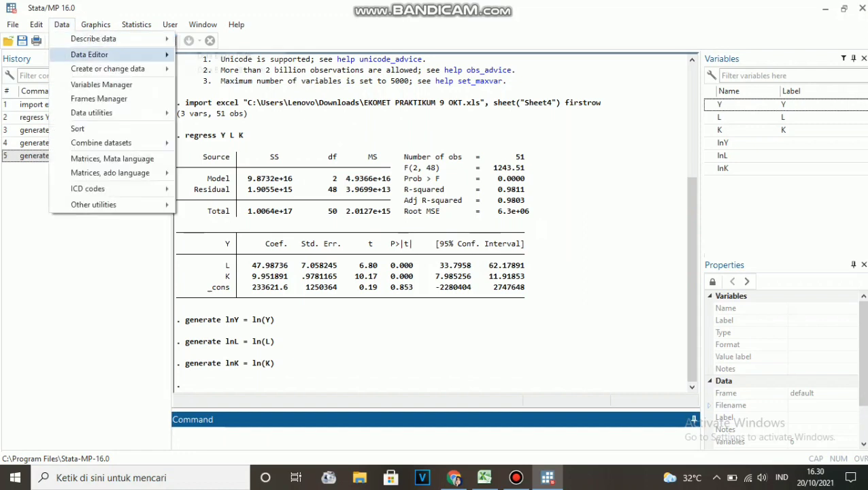
mouse_move(102, 55)
click(225, 55)
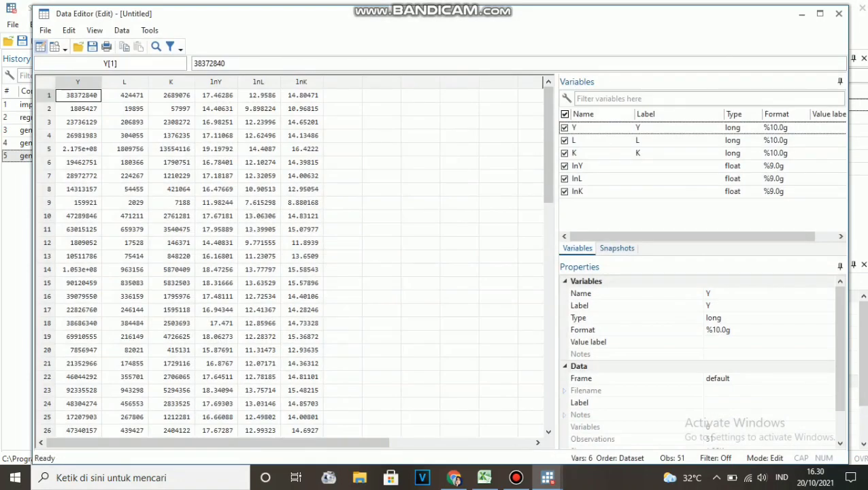
click(839, 14)
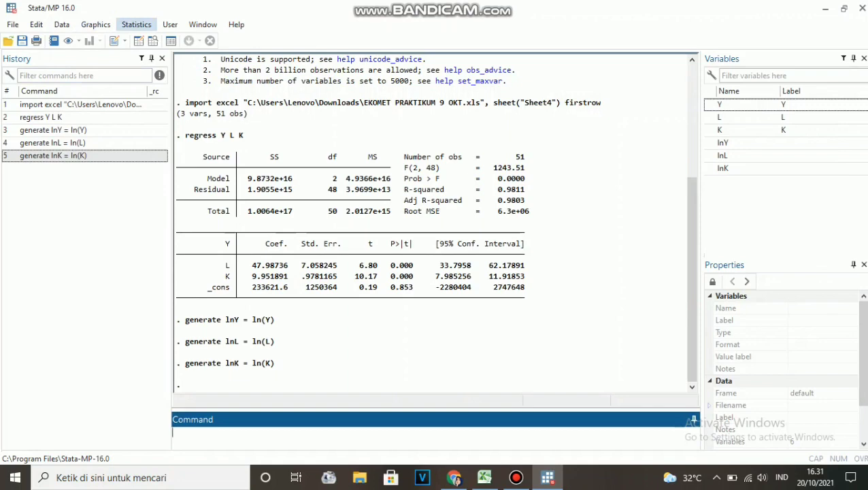
- Start a new linear regression with lnY as the dependent variable
click(136, 25)
mouse_move(181, 55)
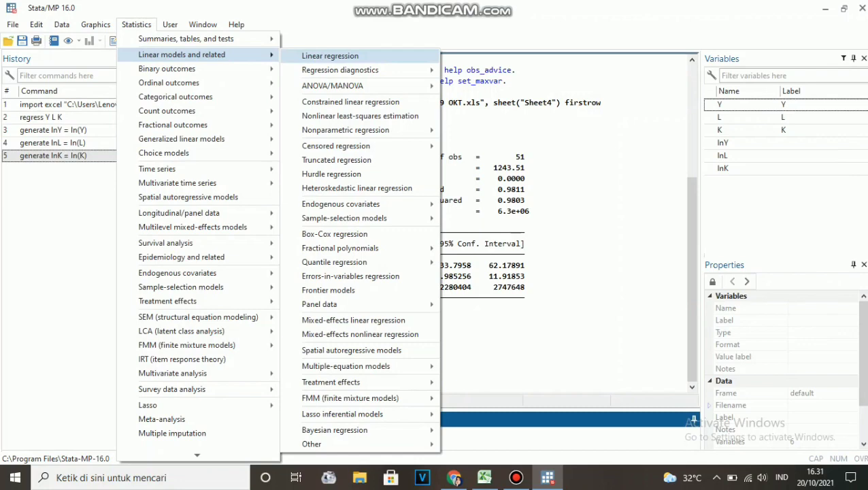
click(330, 56)
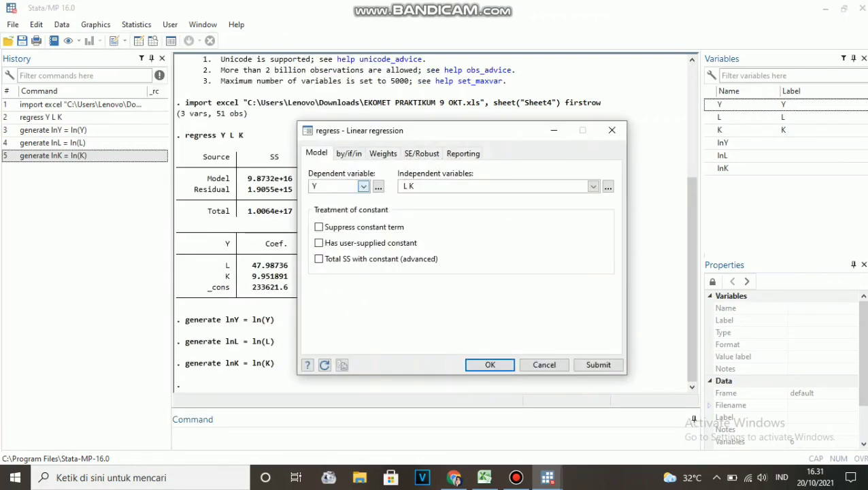
click(364, 186)
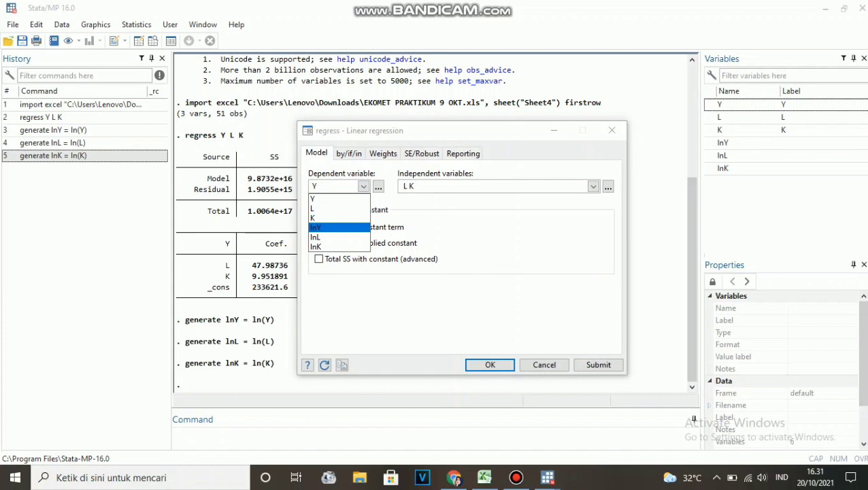
click(327, 227)
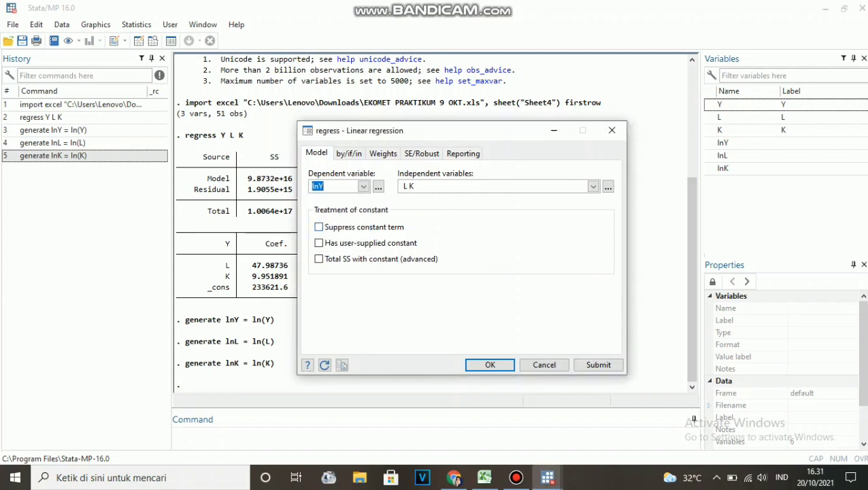
- Replace the independent variables with lnL and lnK only, and run the regression
click(593, 186)
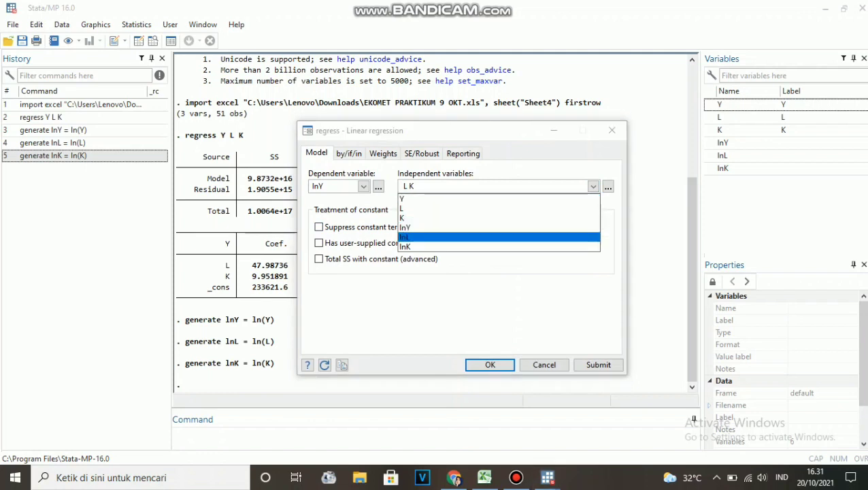
click(544, 237)
click(594, 186)
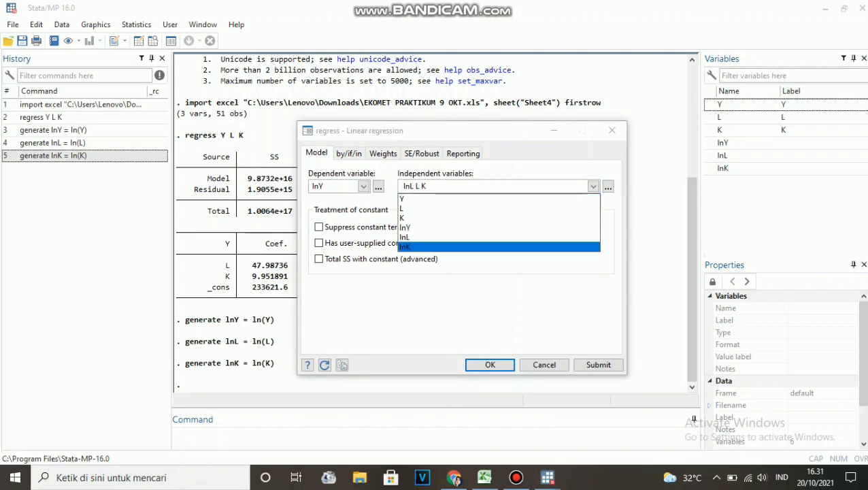
click(500, 247)
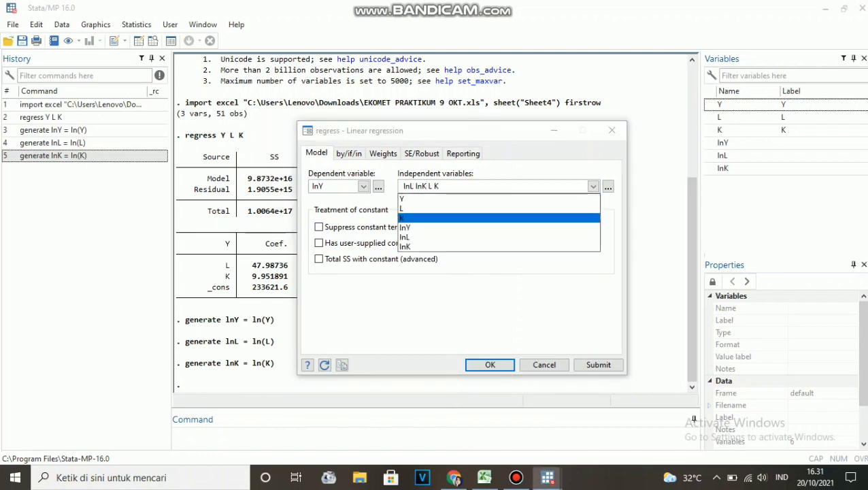
click(593, 186)
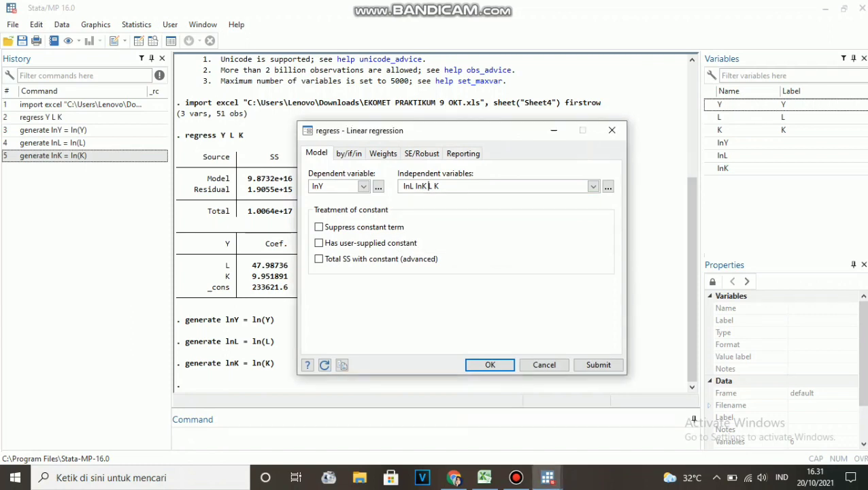
key(BackSpace)
key(BackSpace)
key(BackSpace)
key(BackSpace)
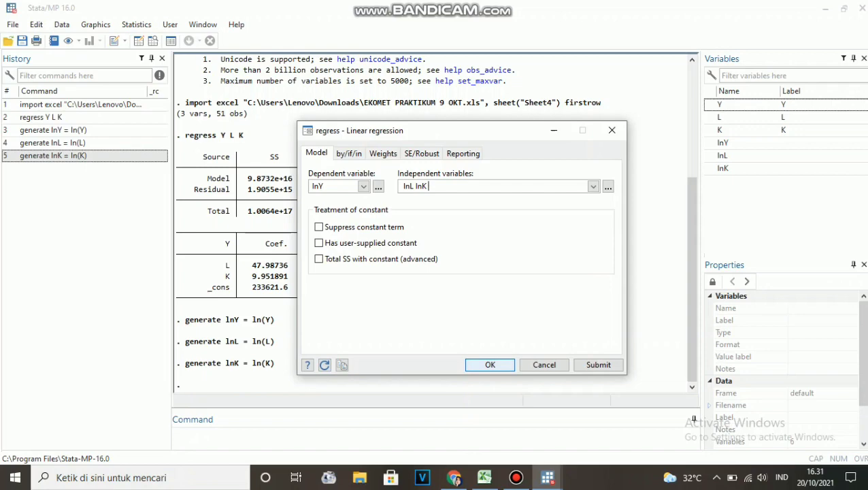
key(Return)
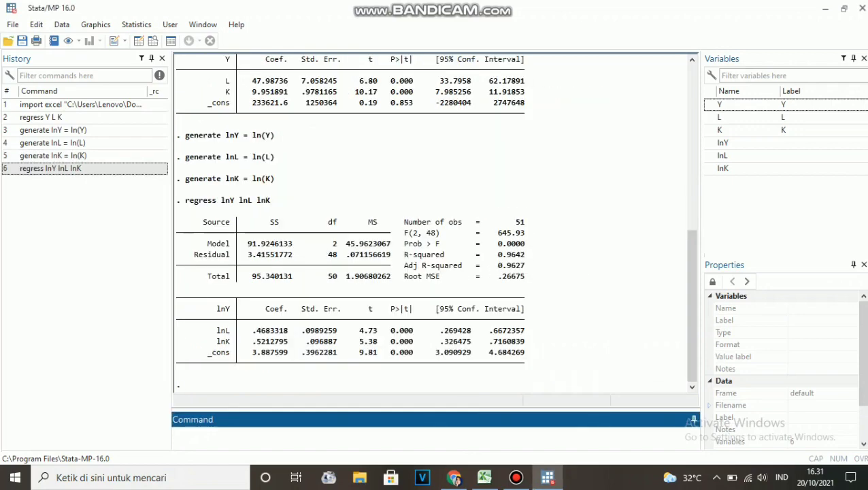